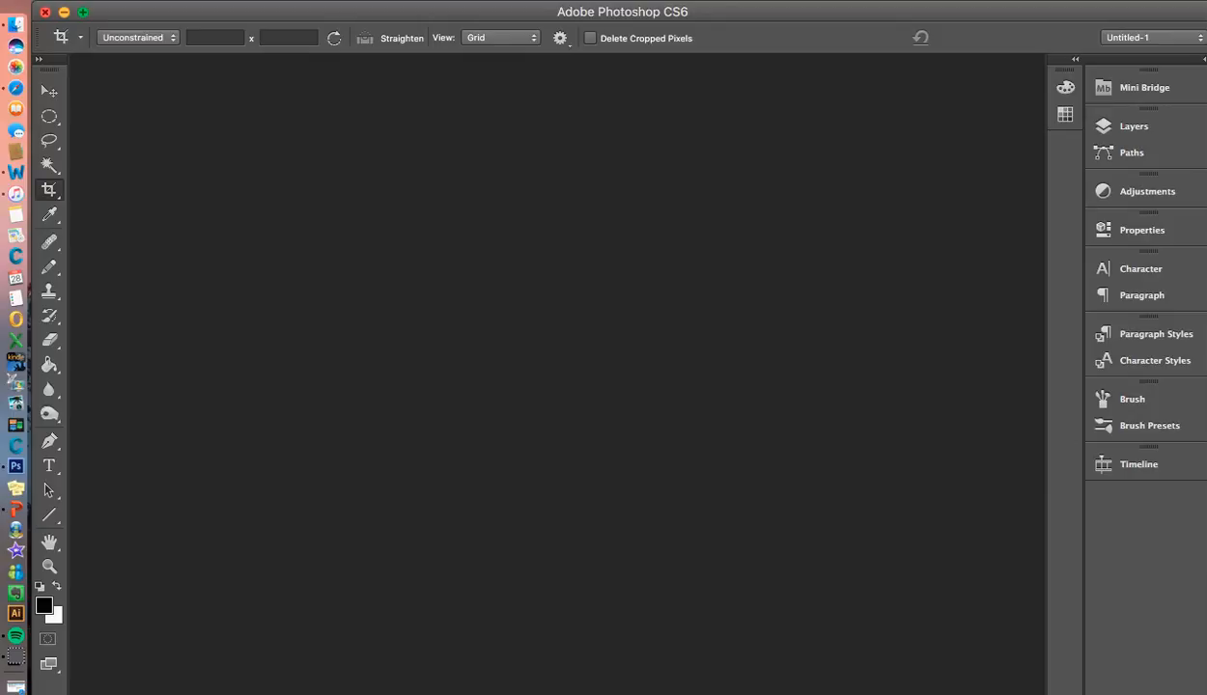
Open the painting photo IMG_8608.jpg from the Desktop.
{"action": "left_click", "coordinate": [149, 0]}
{"action": "left_click", "coordinate": [169, 29]}
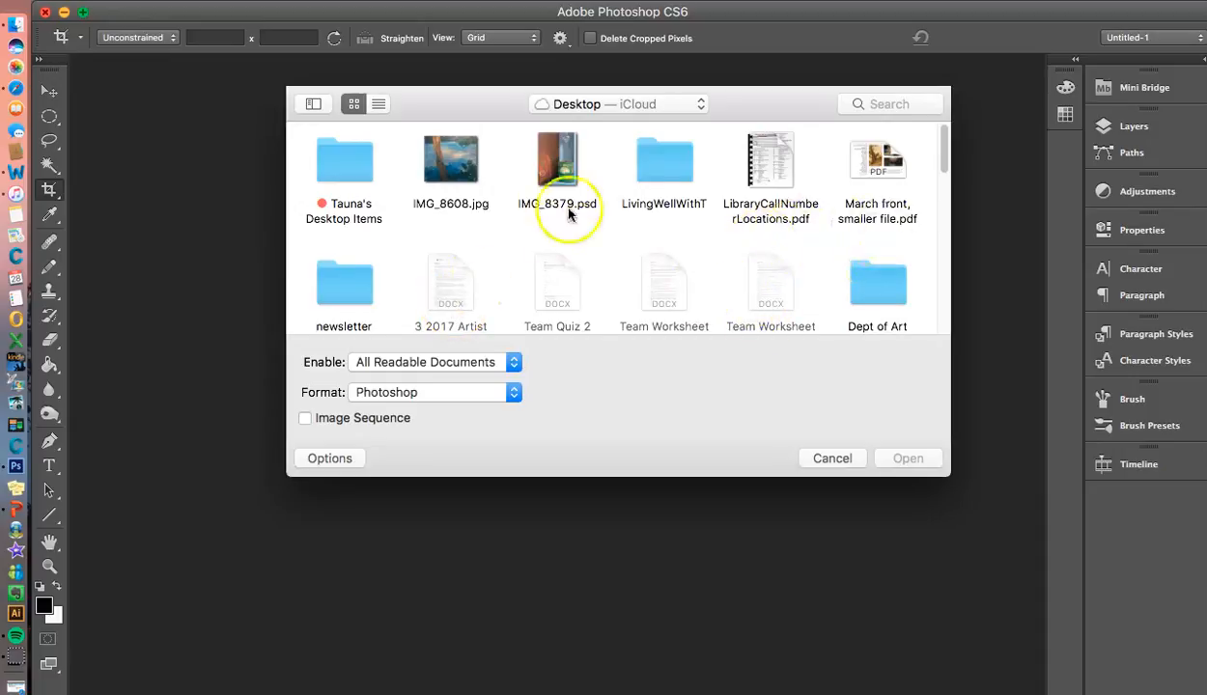
{"action": "left_click", "coordinate": [462, 165]}
{"action": "double_click", "coordinate": [463, 164]}
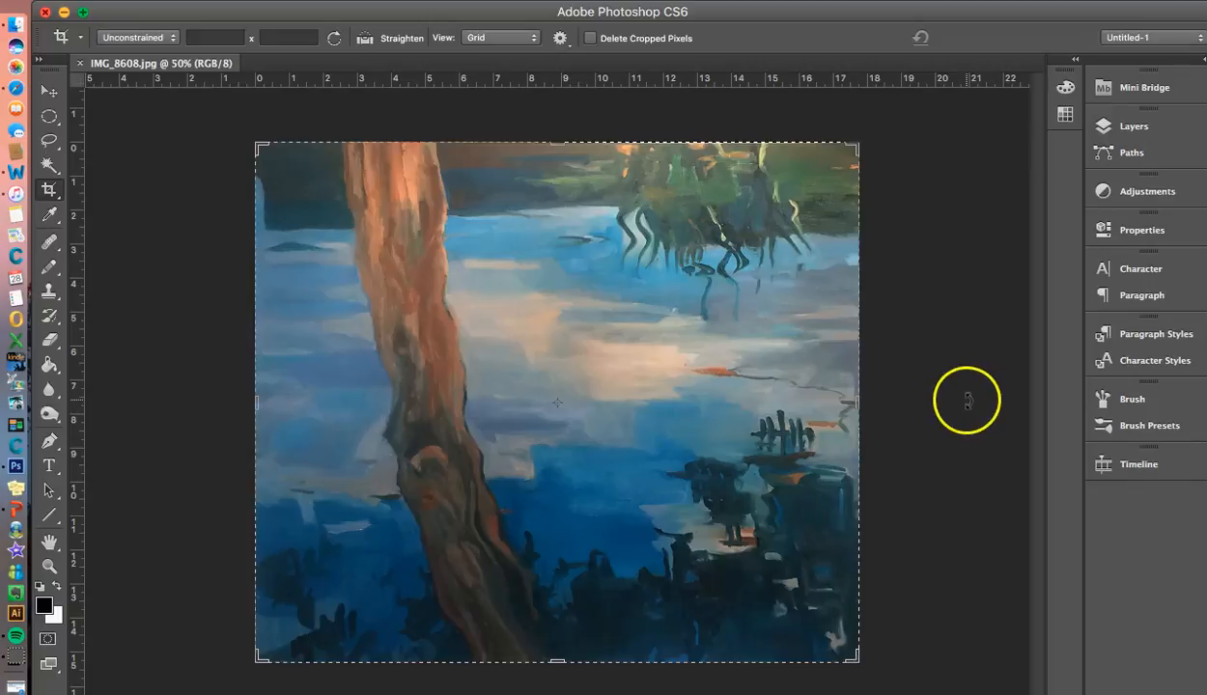
{"action": "left_click", "coordinate": [53, 192]}
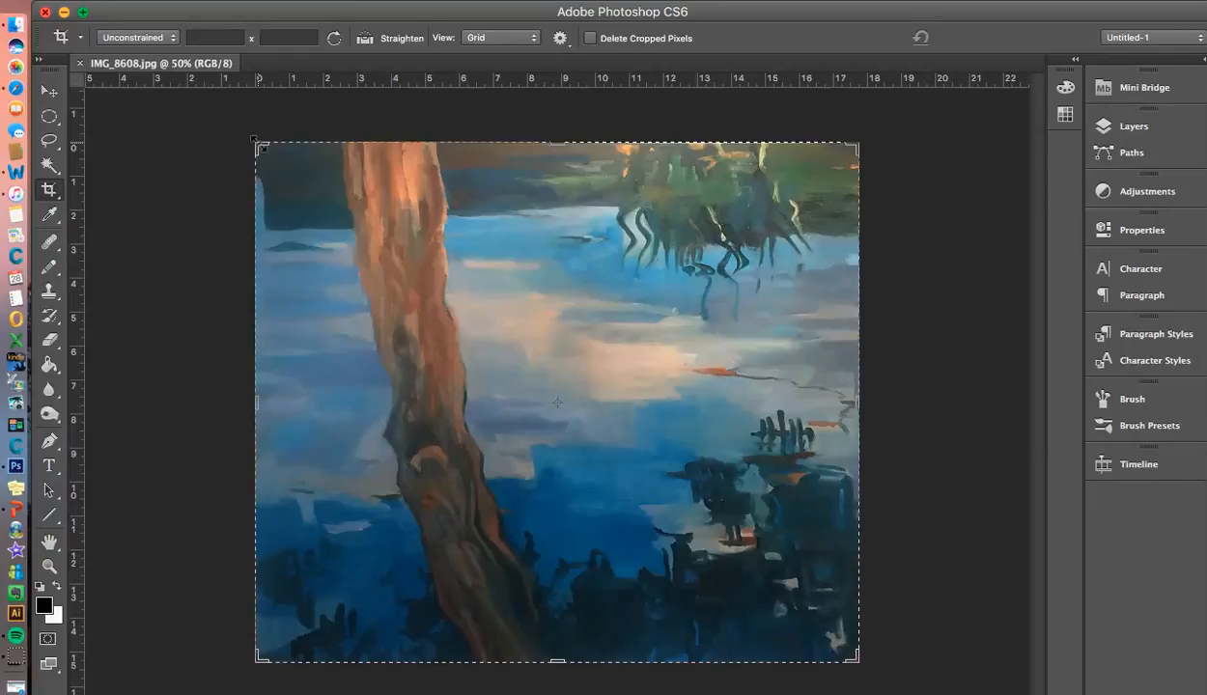
{"action": "left_click_drag", "start_coordinate": [257, 144], "coordinate": [257, 144]}
{"action": "left_click_drag", "start_coordinate": [253, 402], "coordinate": [253, 401]}
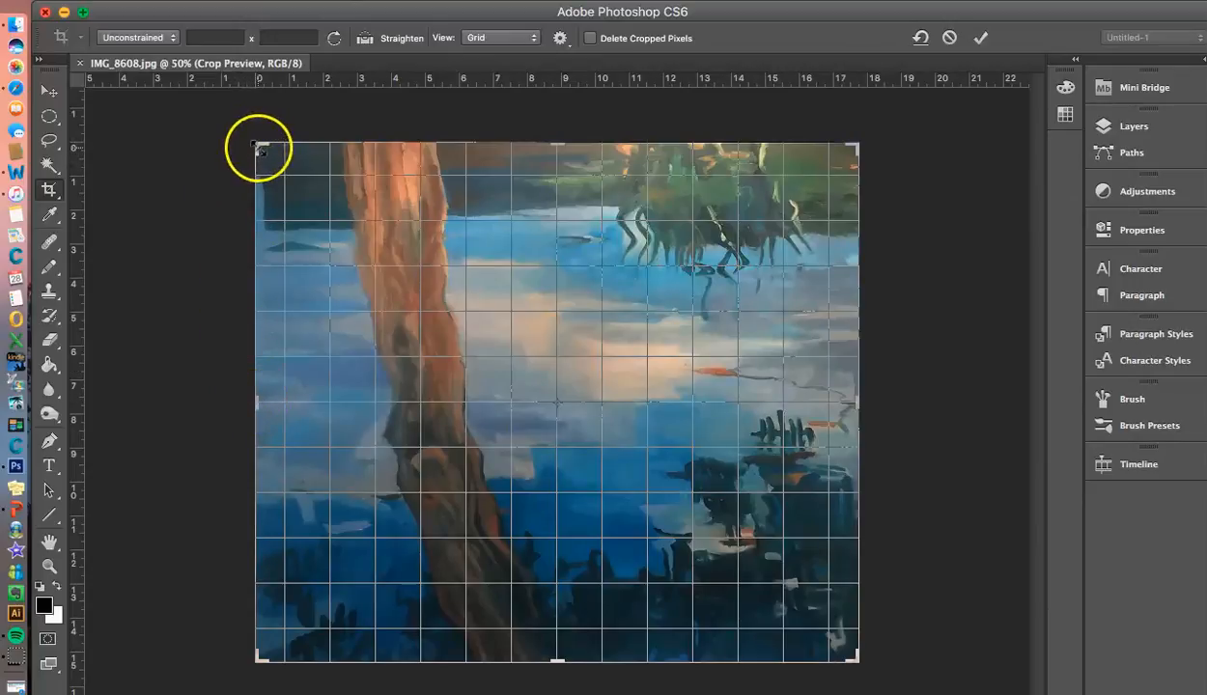
{"action": "left_click_drag", "start_coordinate": [257, 145], "coordinate": [277, 200]}
{"action": "left_click_drag", "start_coordinate": [832, 599], "coordinate": [673, 525]}
{"action": "left_click_drag", "start_coordinate": [439, 526], "coordinate": [459, 522]}
{"action": "left_click_drag", "start_coordinate": [649, 282], "coordinate": [639, 289]}
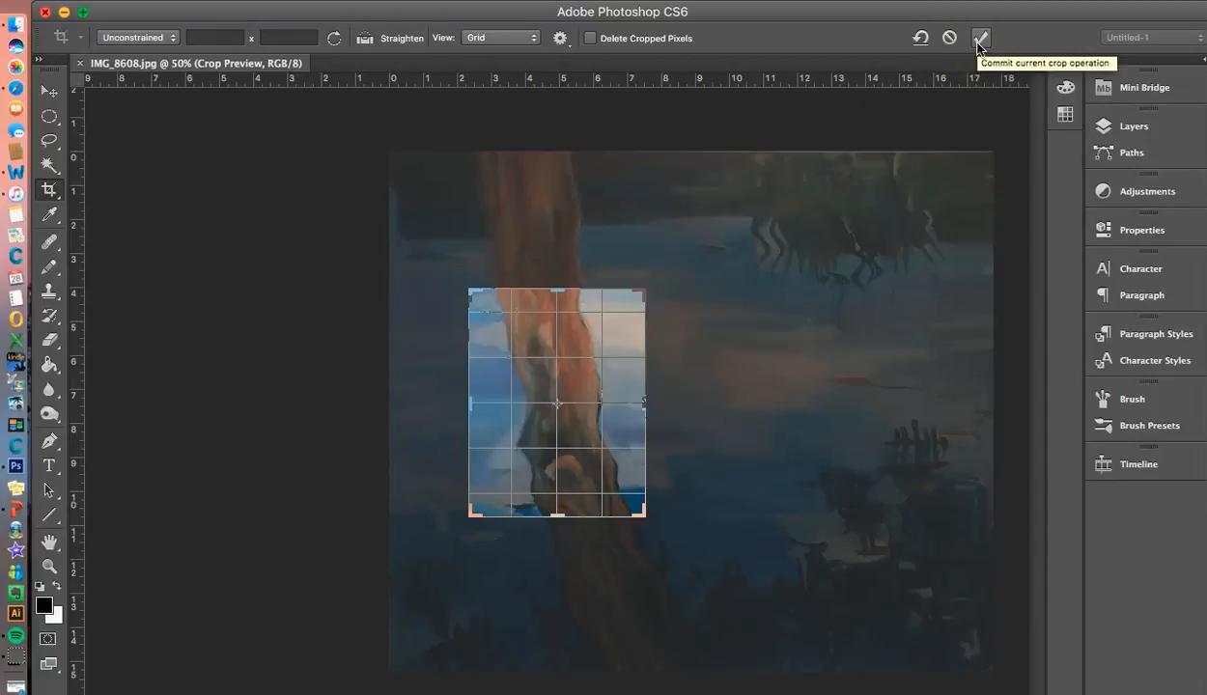
{"action": "left_click", "coordinate": [920, 38]}
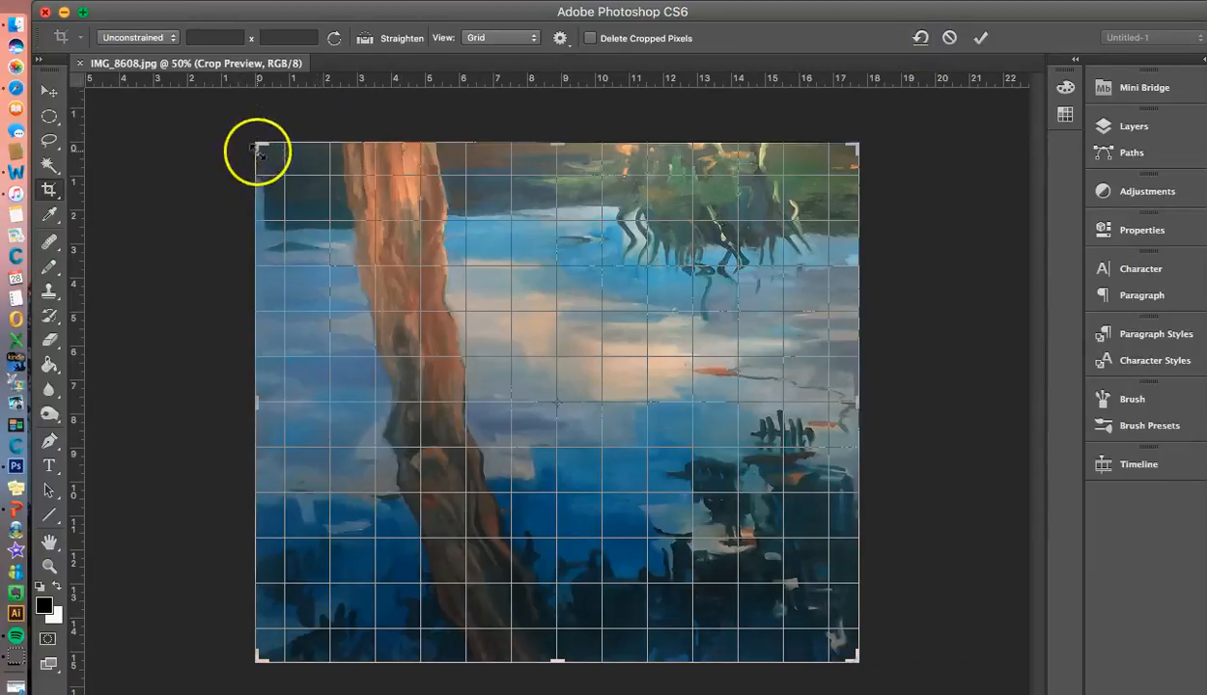
Crop the painting to an upright section of the tree trunk around the knot, about 5.25 by 8.4 inches.
{"action": "left_click_drag", "start_coordinate": [259, 150], "coordinate": [352, 243]}
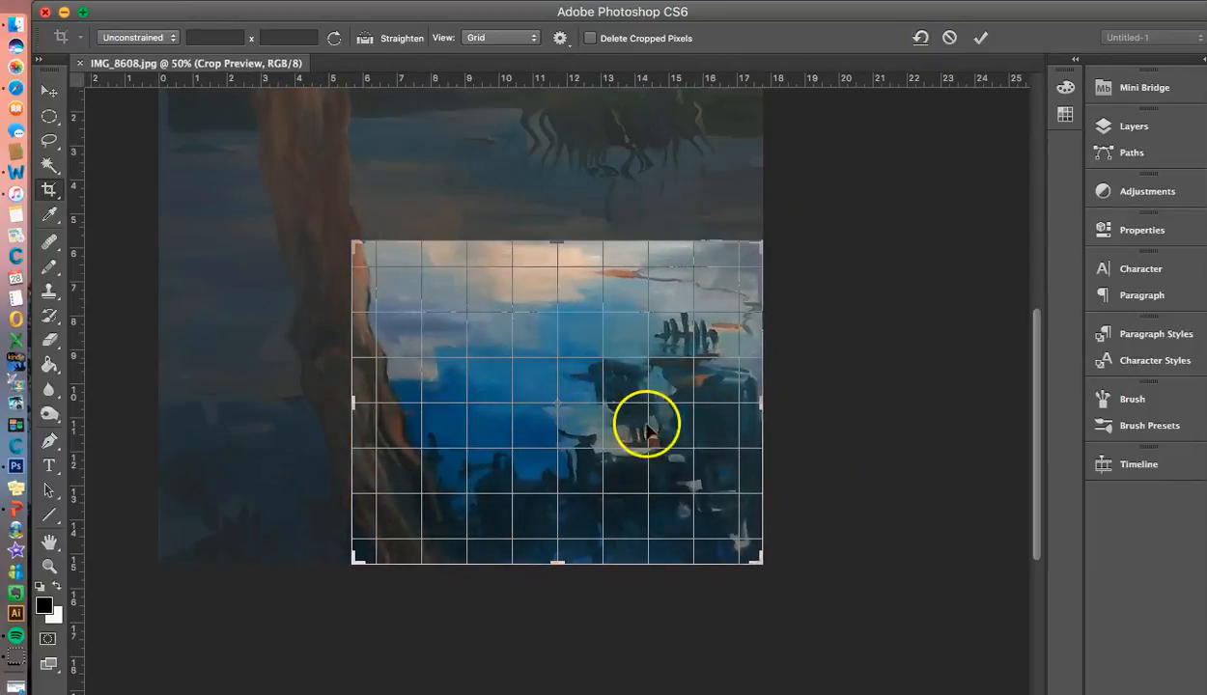
{"action": "left_click_drag", "start_coordinate": [759, 401], "coordinate": [467, 403]}
{"action": "left_click_drag", "start_coordinate": [557, 560], "coordinate": [556, 544]}
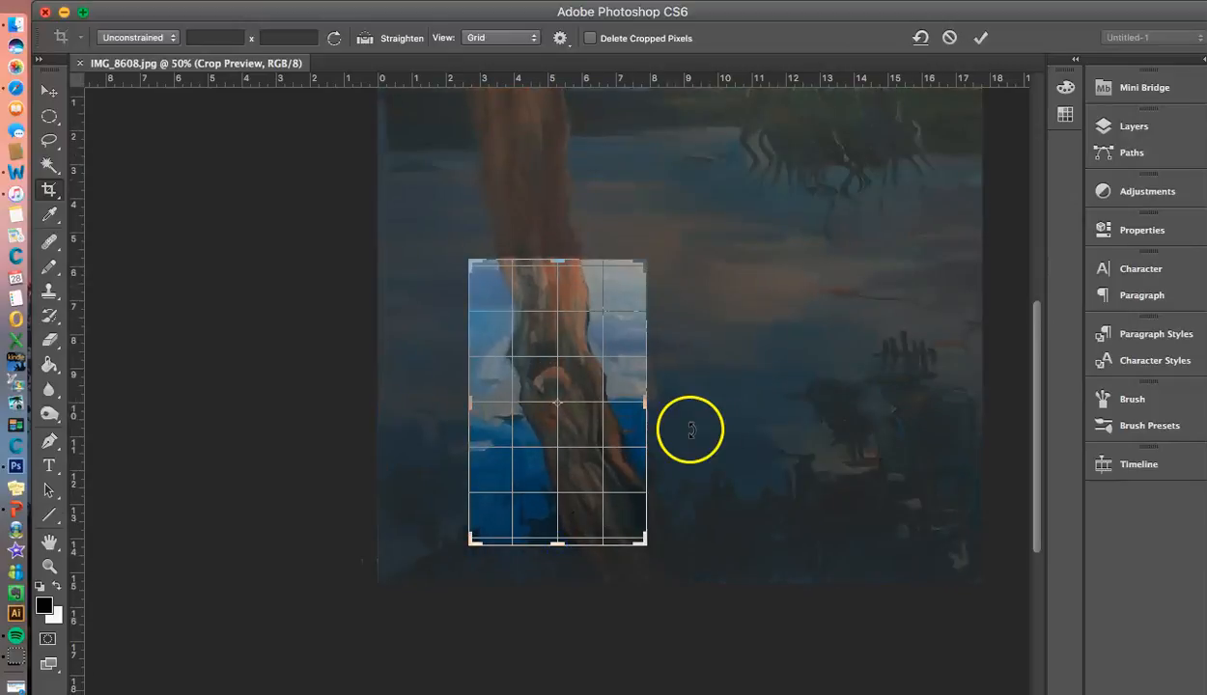
{"action": "left_click", "coordinate": [979, 38]}
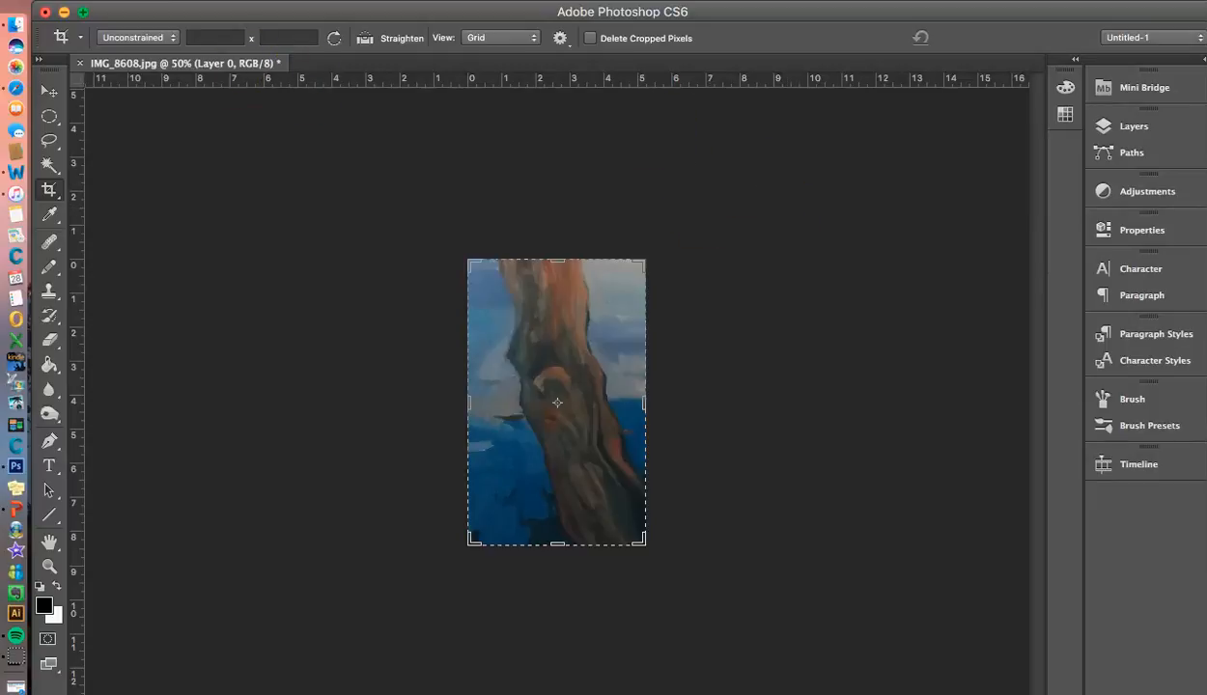
Resize the cropped image to a height of 600 pixels with its proportions constrained.
{"action": "left_click", "coordinate": [229, 1]}
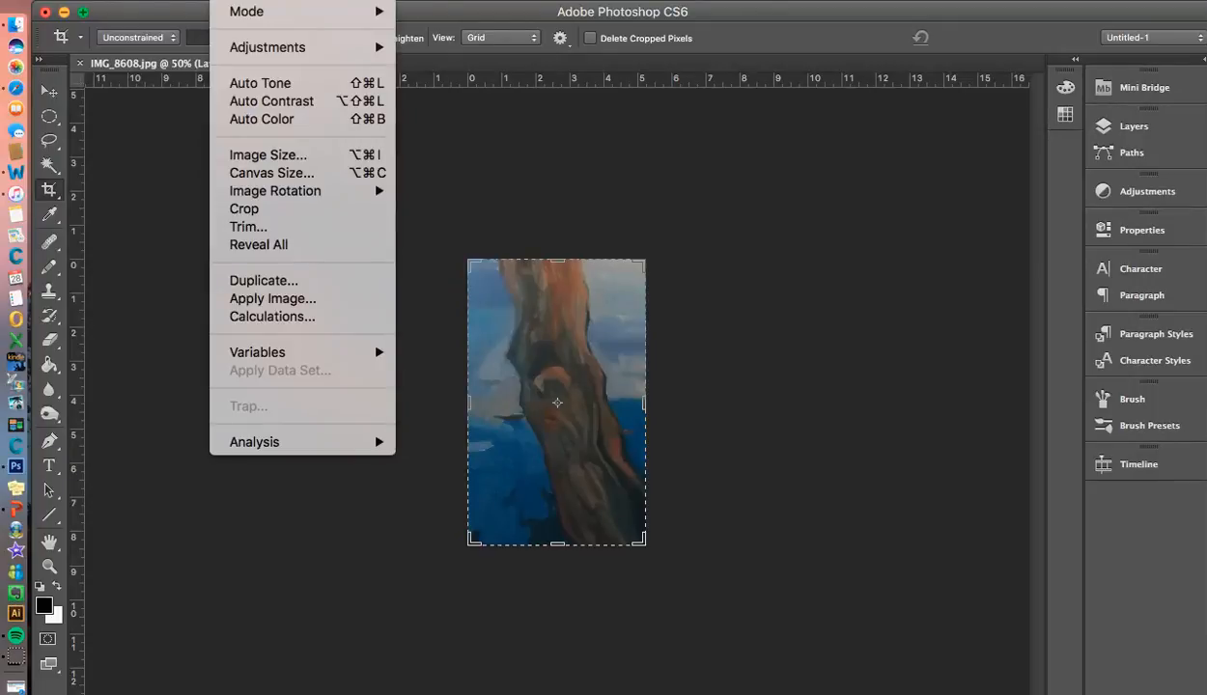
{"action": "left_click", "coordinate": [240, 158]}
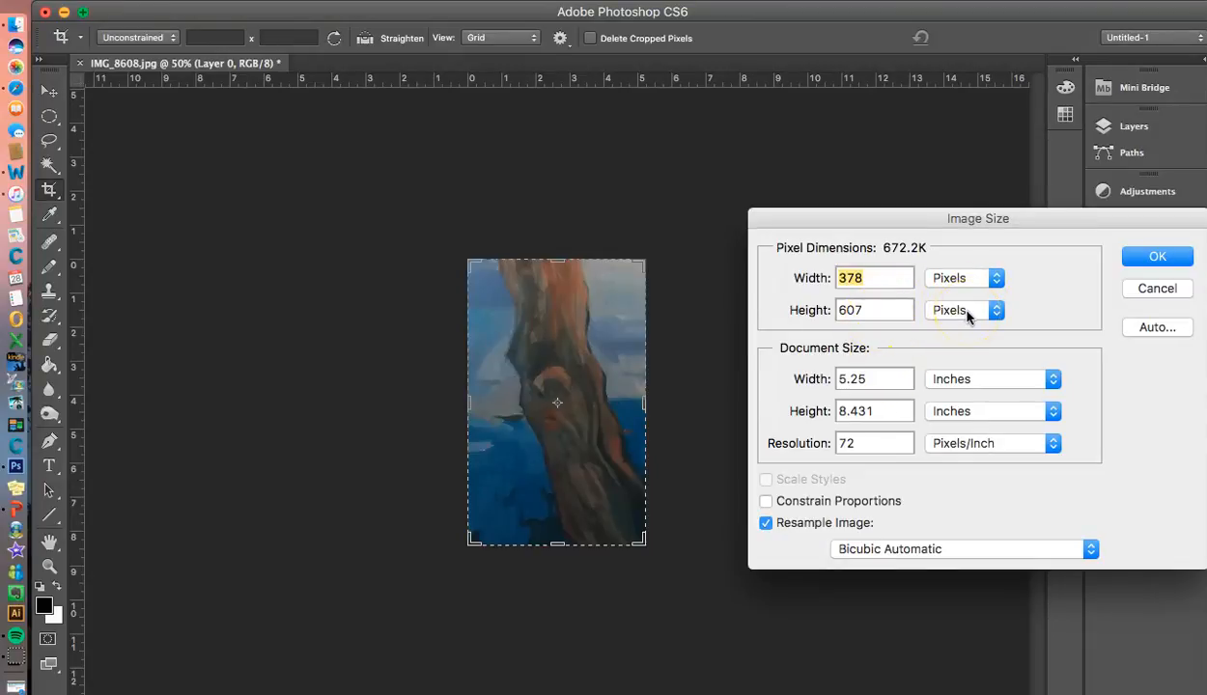
{"action": "left_click", "coordinate": [876, 310]}
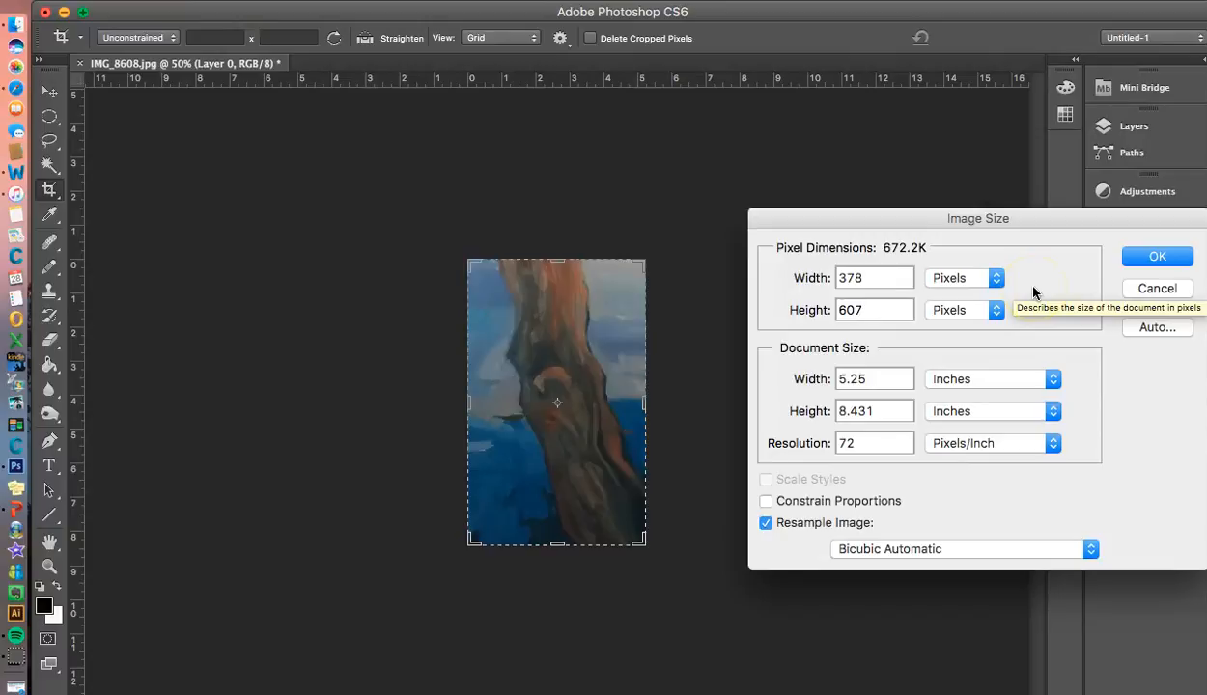
{"action": "left_click", "coordinate": [765, 502]}
{"action": "left_click_drag", "start_coordinate": [867, 308], "coordinate": [855, 308]}
{"action": "type", "text": "0"}
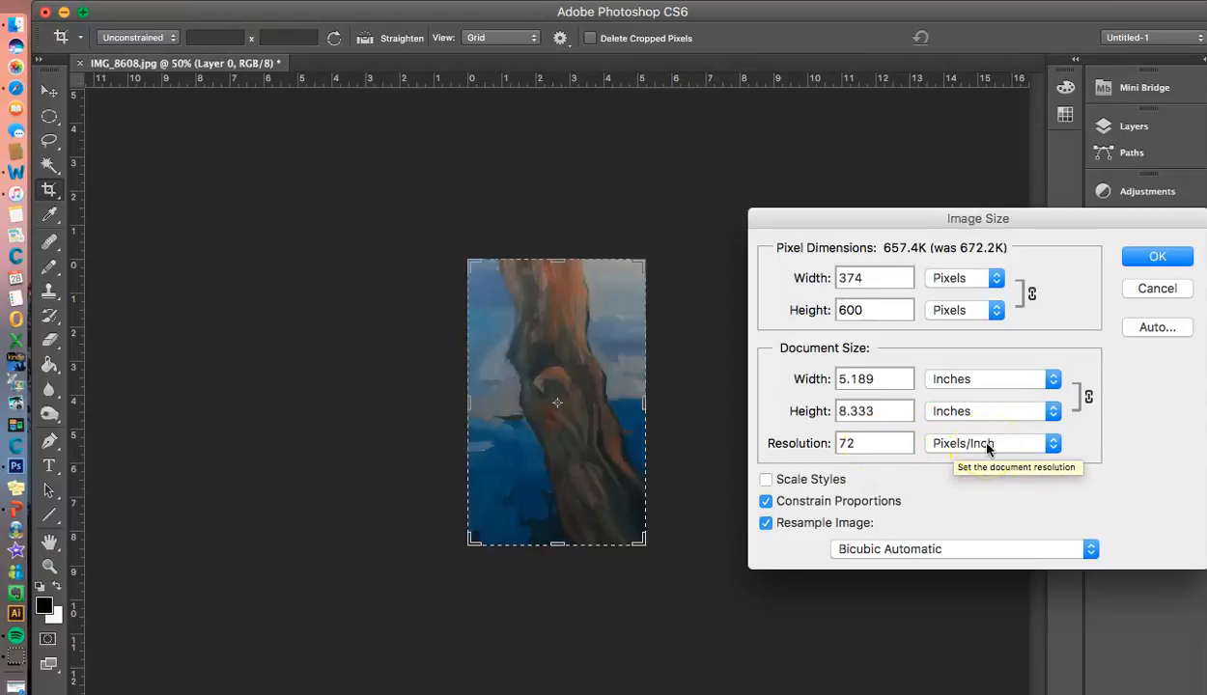
{"action": "left_click", "coordinate": [1158, 257]}
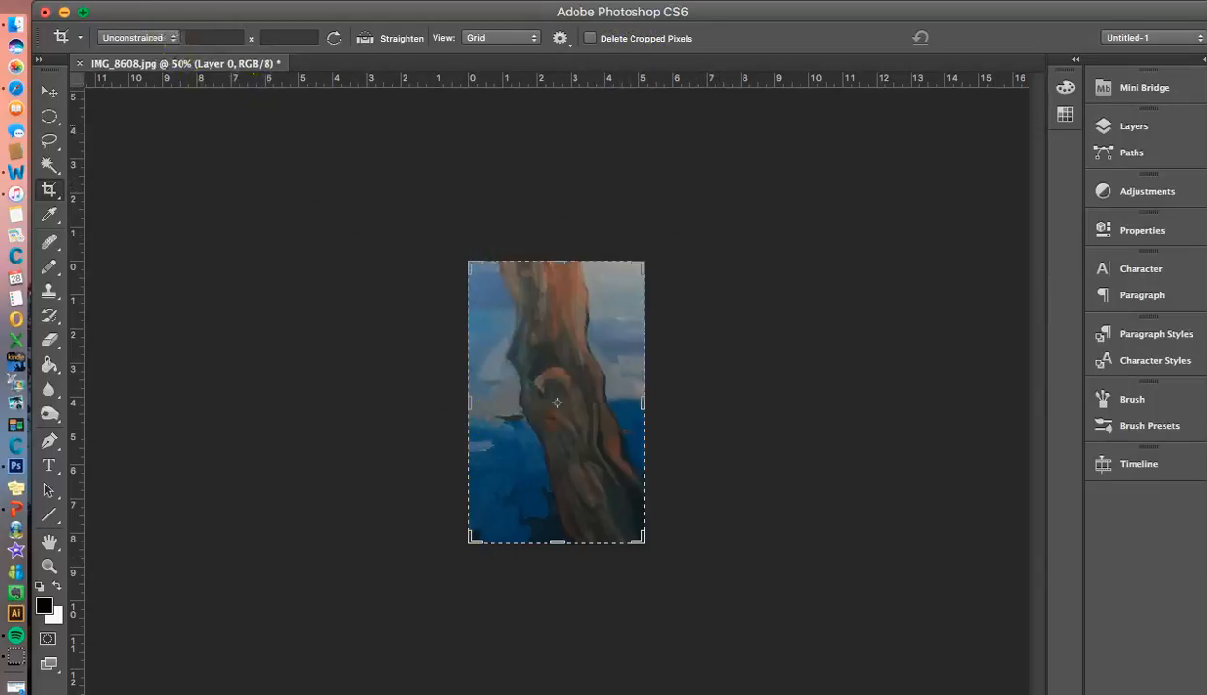
Save a JPEG copy at quality 10 to the Desktop, named with the artist's surname followed by "_I".
{"action": "left_click", "coordinate": [145, 1]}
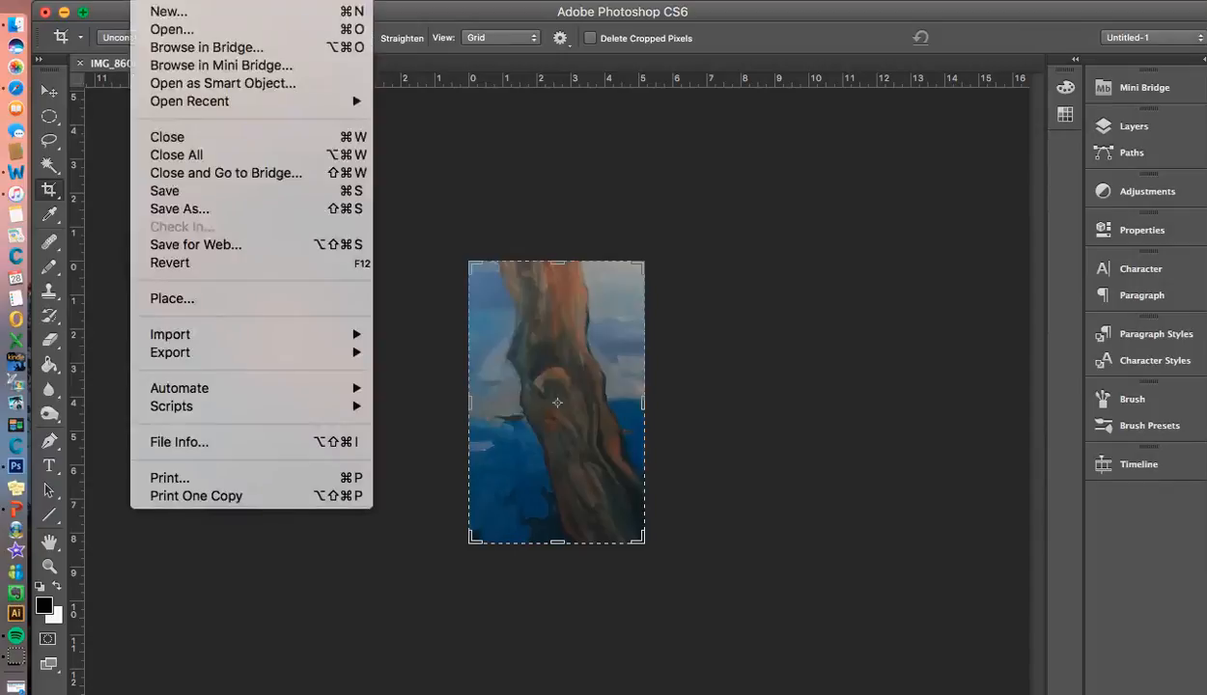
{"action": "left_click", "coordinate": [161, 210]}
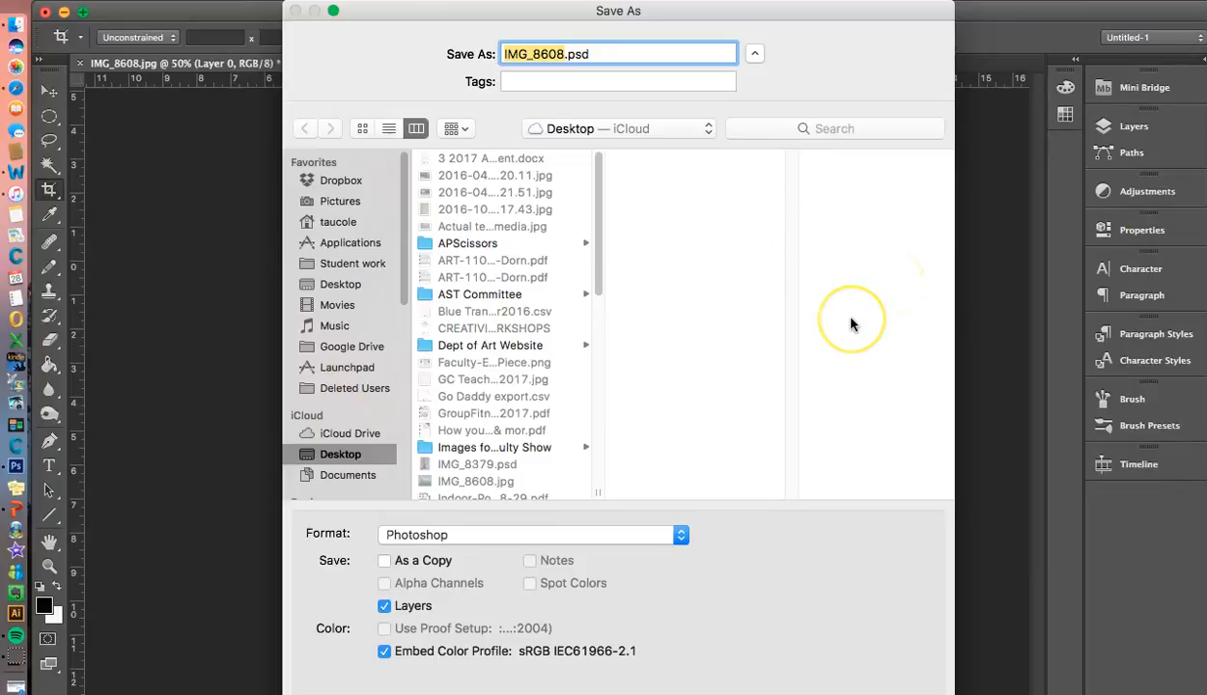
{"action": "type", "text": "Cole"}
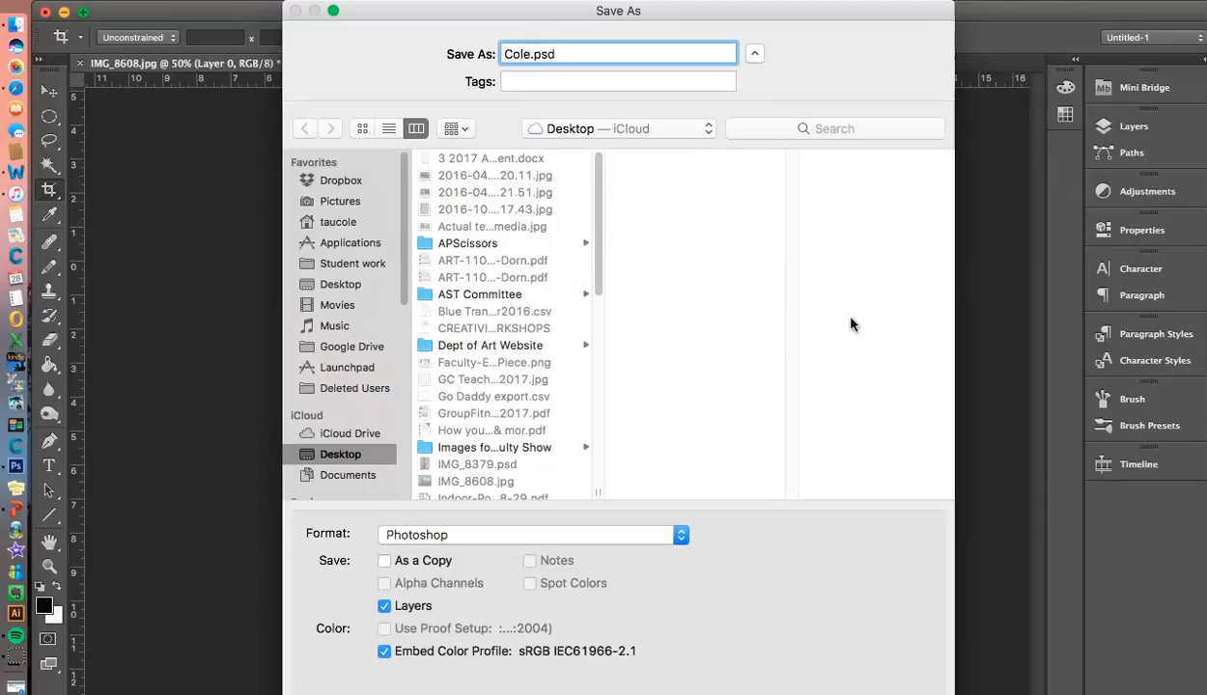
{"action": "type", "text": "_"}
{"action": "type", "text": "l"}
{"action": "left_click", "coordinate": [675, 538]}
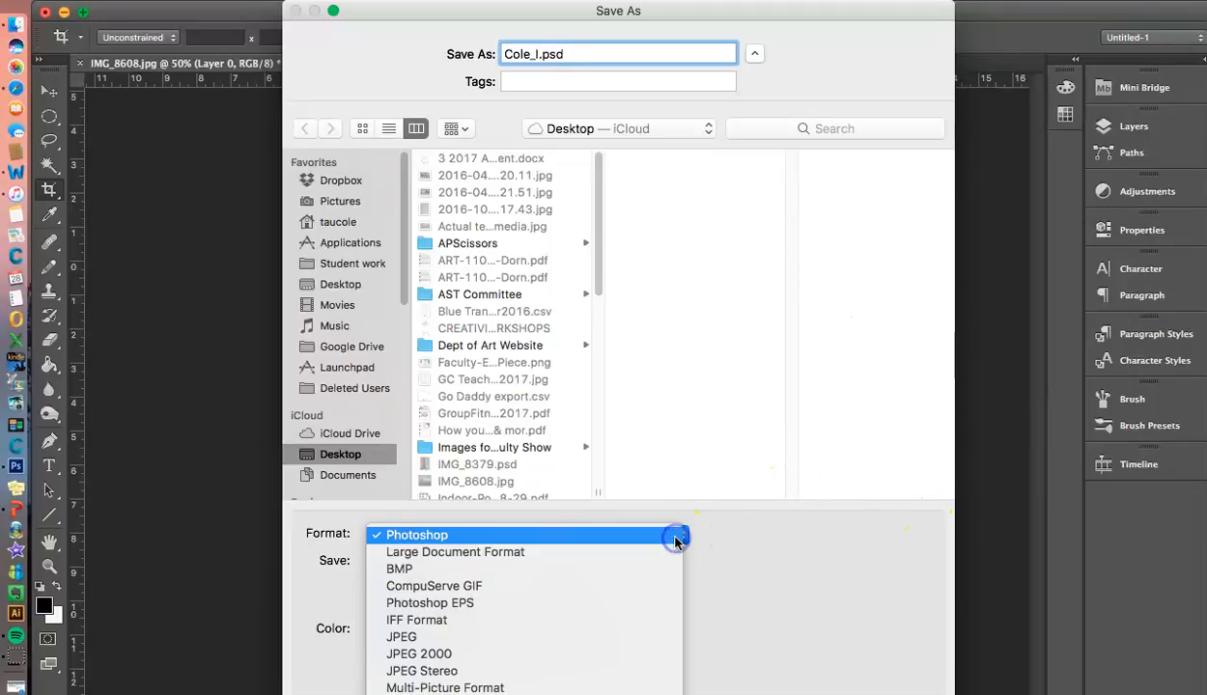
{"action": "left_click", "coordinate": [601, 641]}
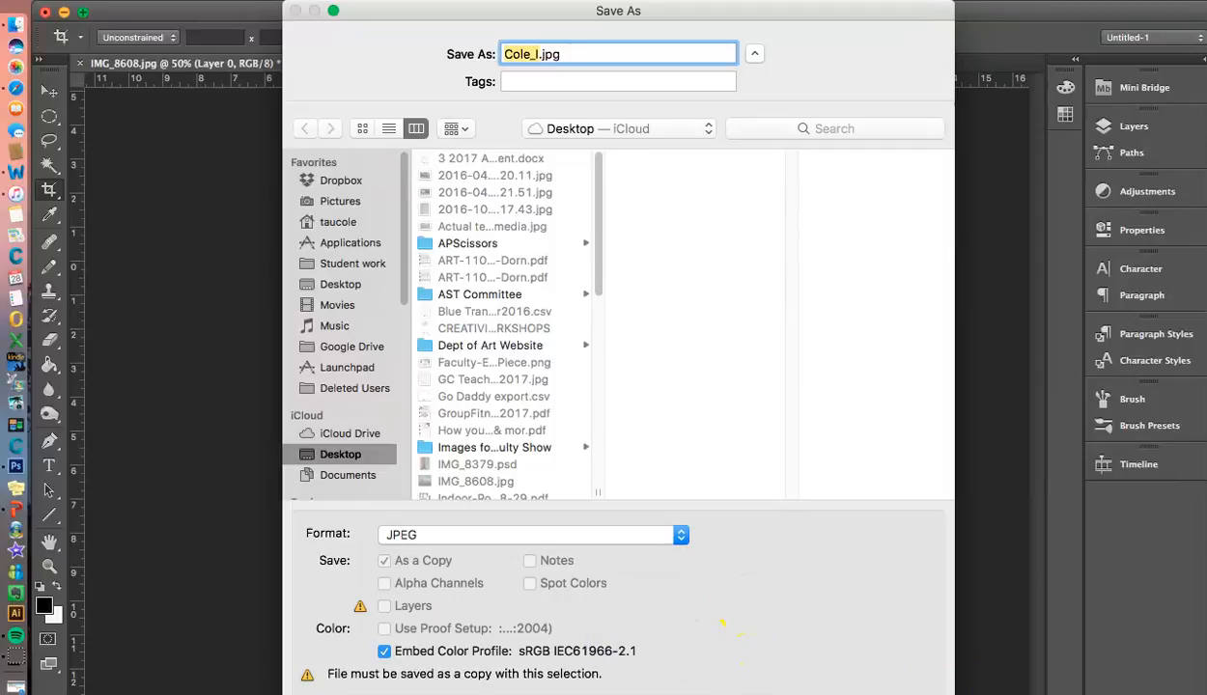
{"action": "key", "text": "Return"}
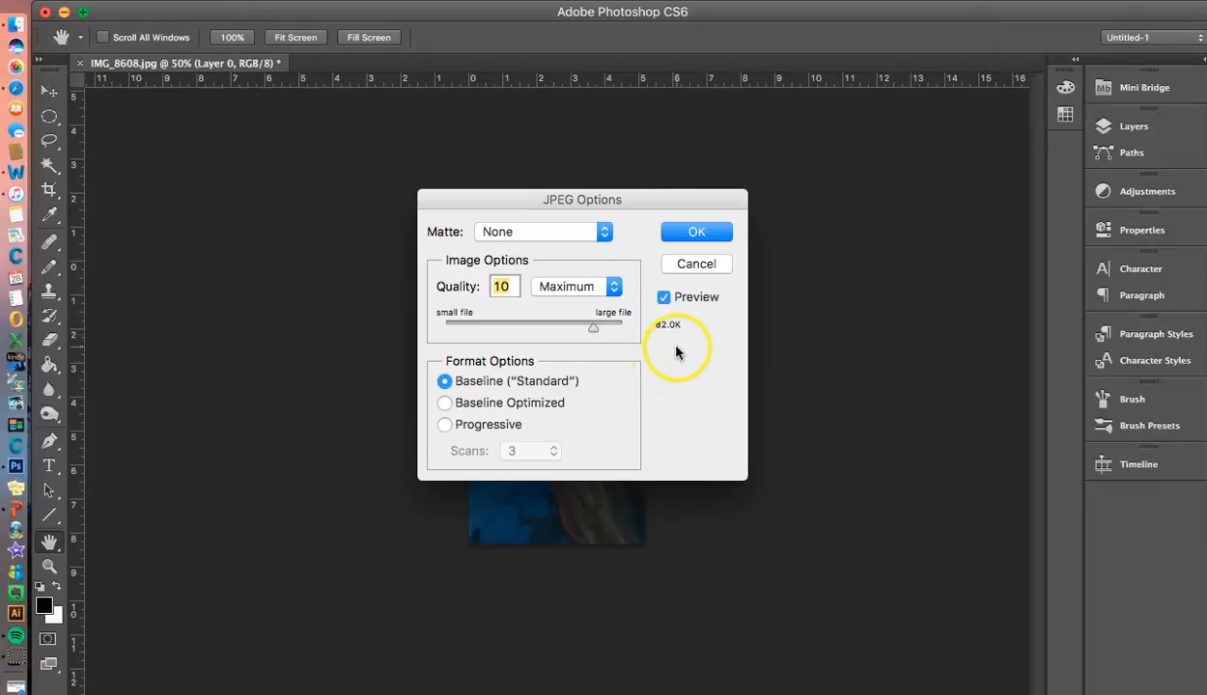
{"action": "left_click", "coordinate": [708, 232]}
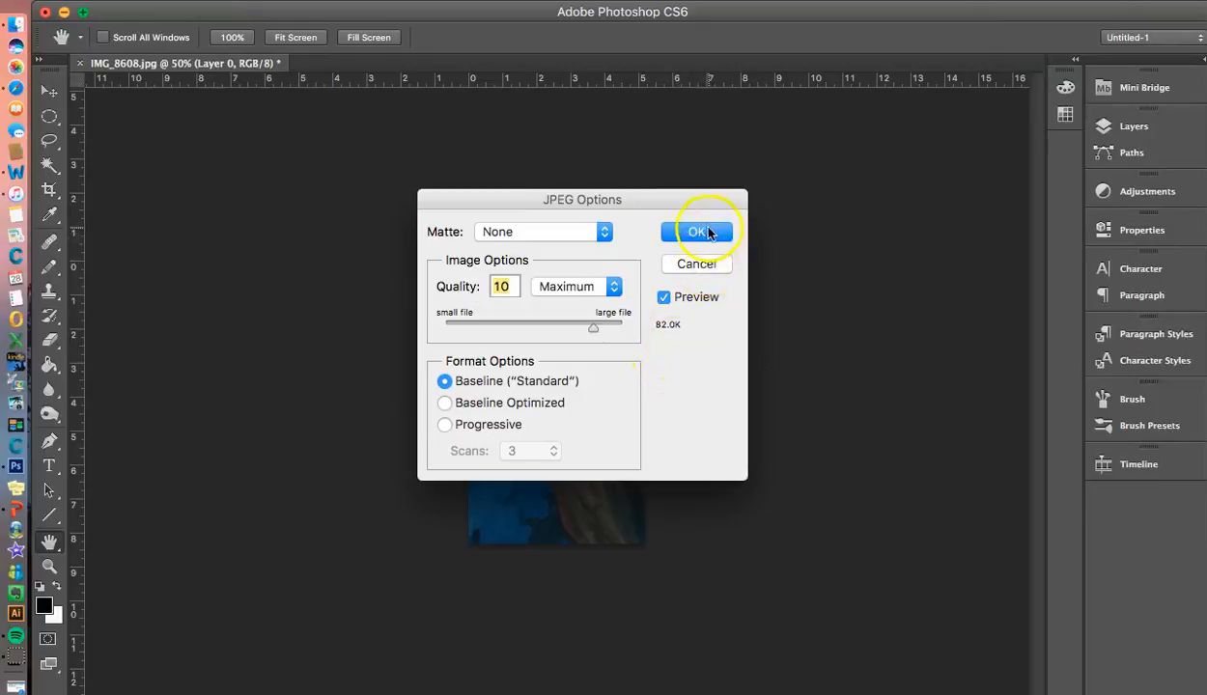
{"action": "key", "text": "c"}
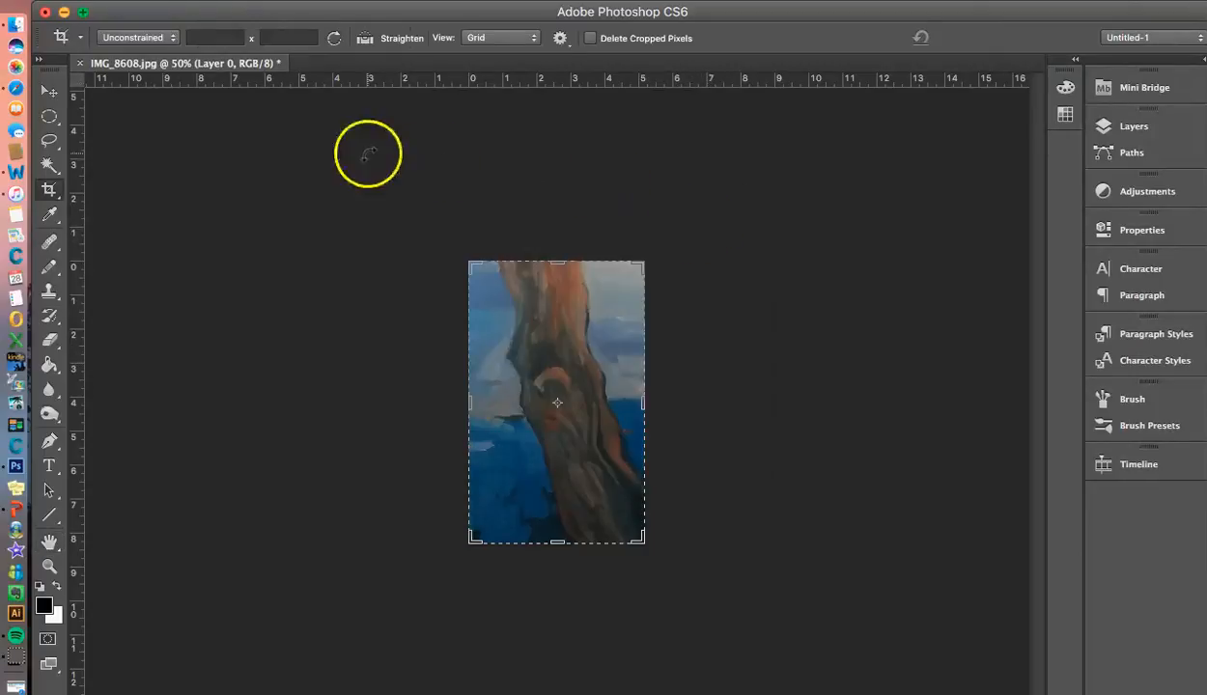
Save the image in Photoshop format with Maximize Compatibility, named with the artist's surname followed by "_I", and close the document.
{"action": "left_click", "coordinate": [147, 1]}
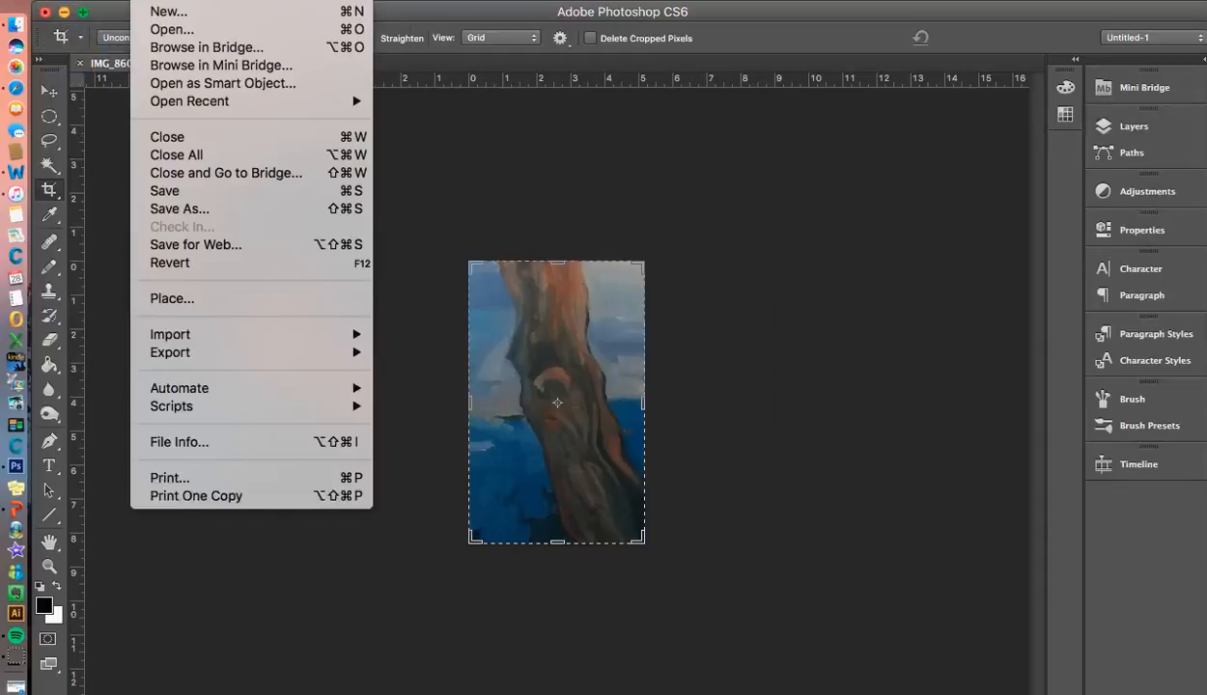
{"action": "left_click", "coordinate": [170, 192]}
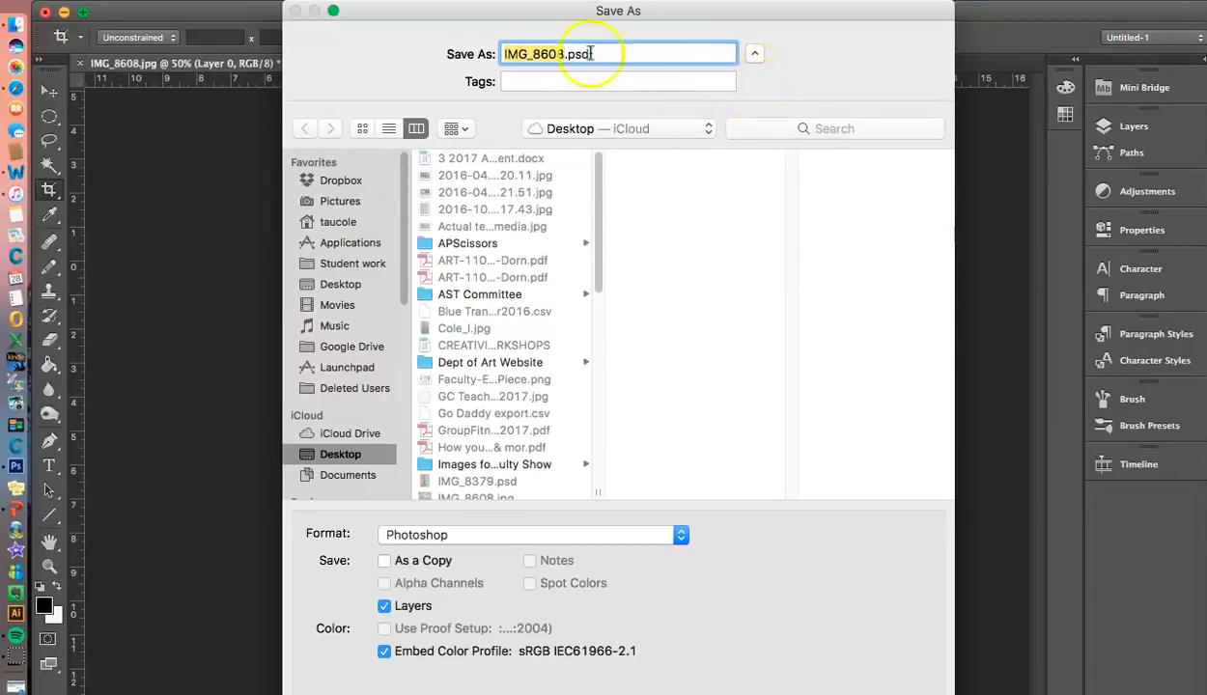
{"action": "type", "text": "Cole_"}
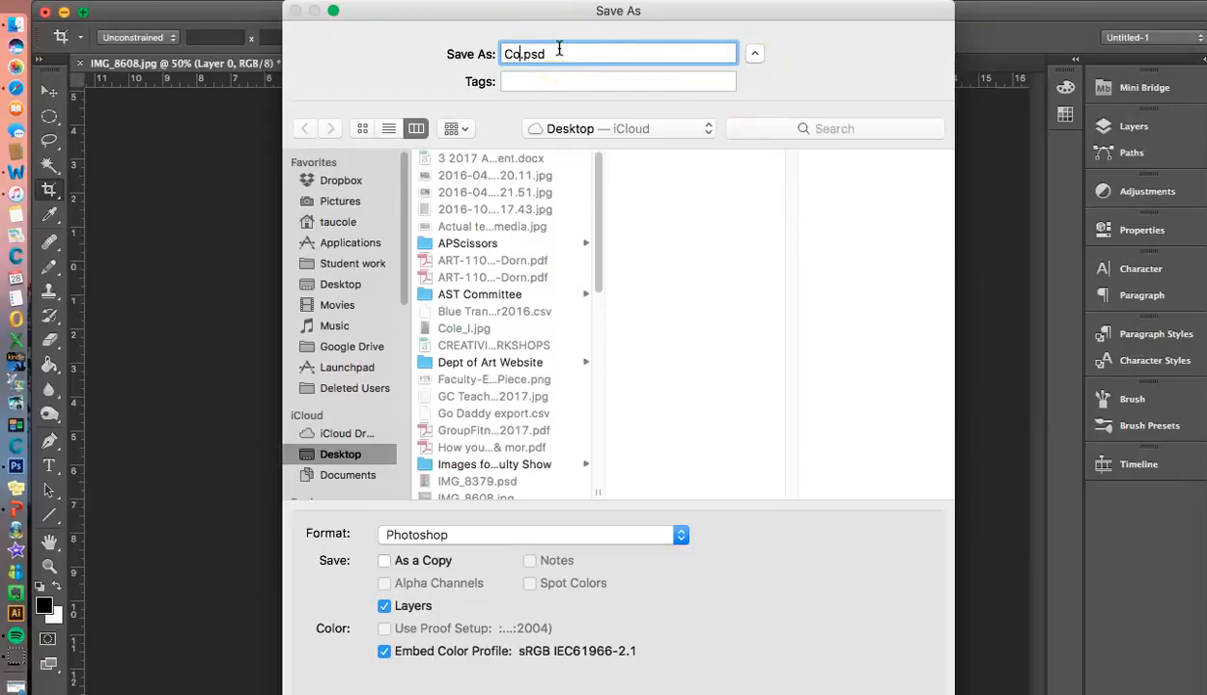
{"action": "type", "text": "I"}
{"action": "left_click", "coordinate": [900, 693]}
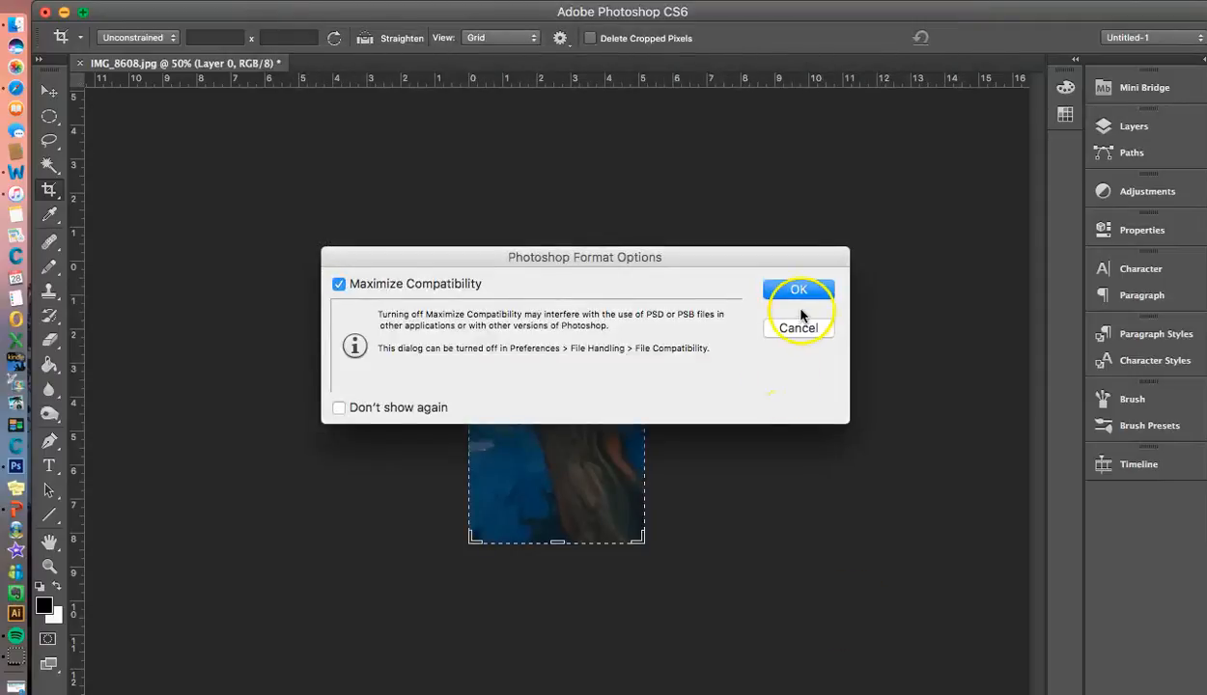
{"action": "left_click", "coordinate": [786, 290]}
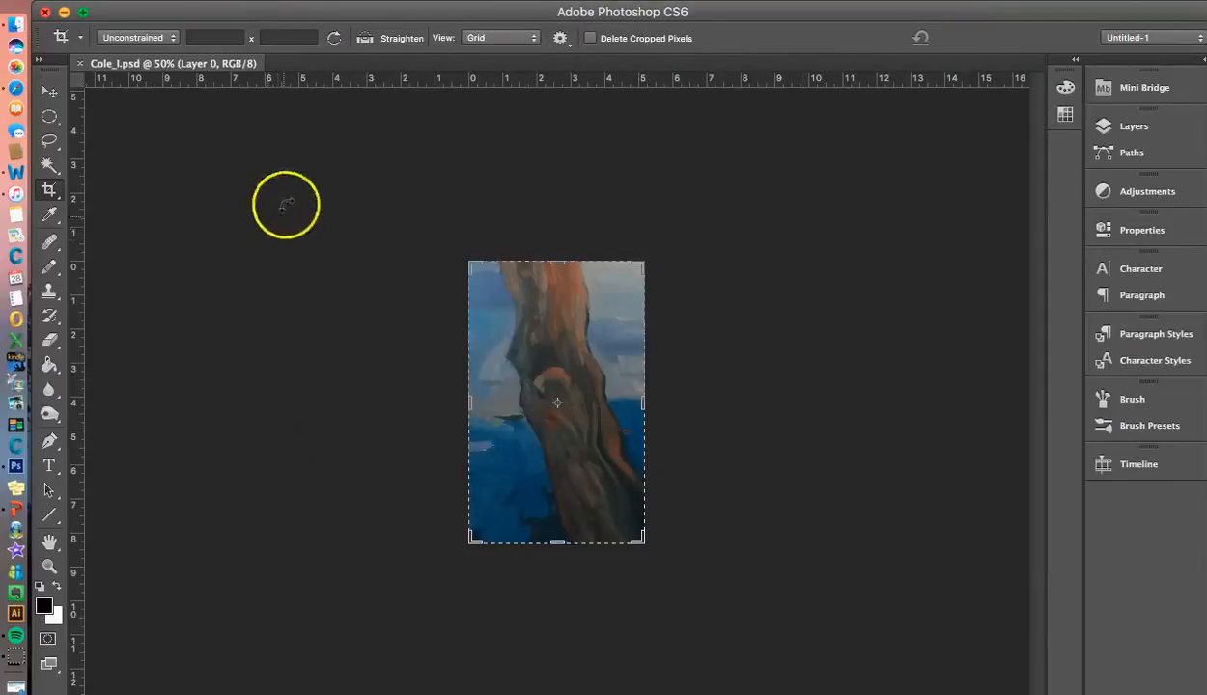
{"action": "left_click", "coordinate": [145, 0]}
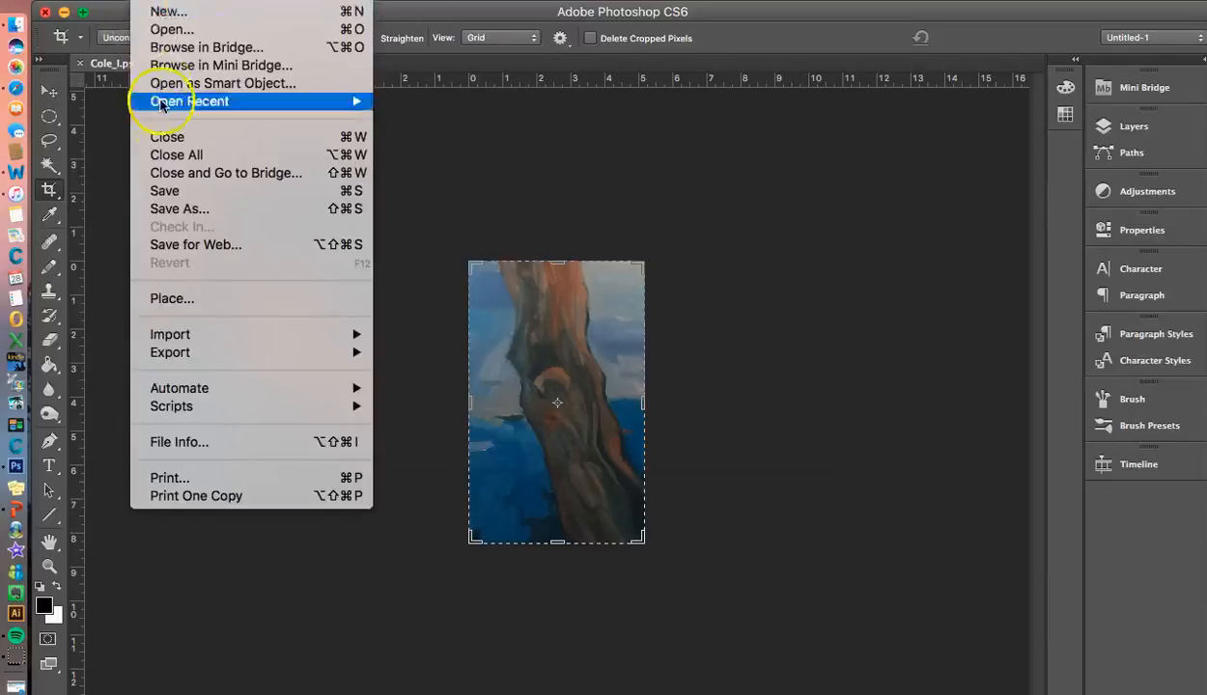
{"action": "left_click", "coordinate": [166, 132]}
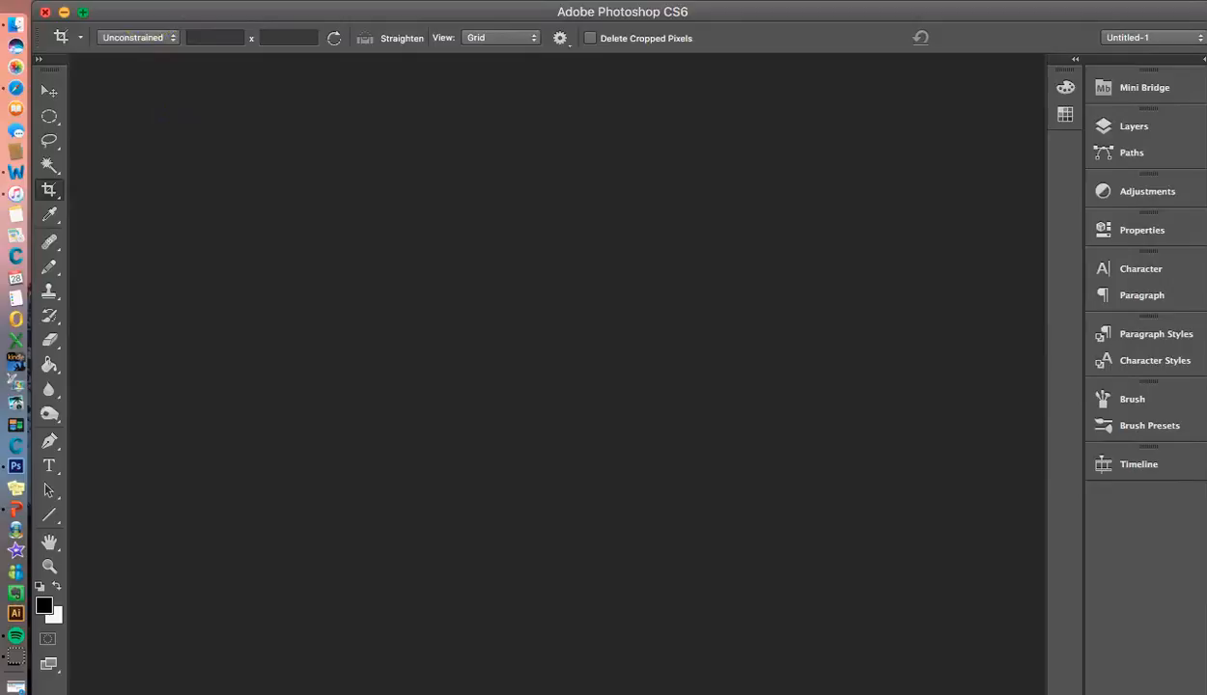
Open the newly saved JPEG copy of the cropped painting from the Desktop.
{"action": "left_click", "coordinate": [145, 0]}
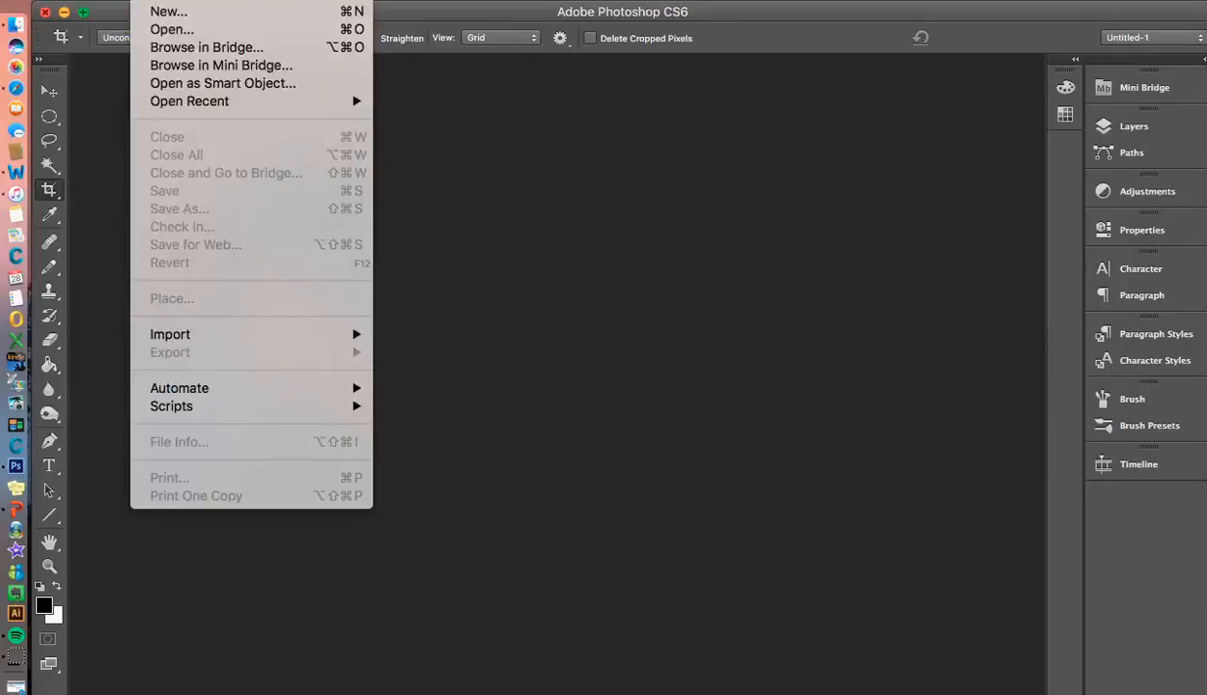
{"action": "left_click", "coordinate": [100, 194]}
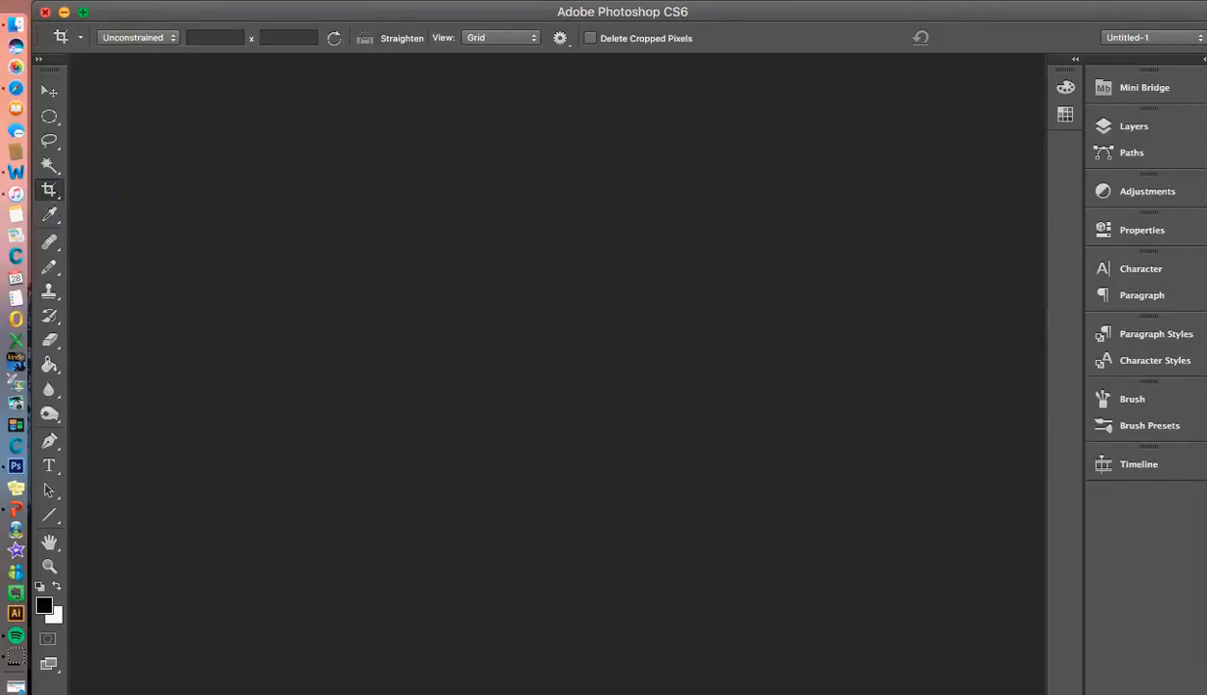
{"action": "left_click", "coordinate": [145, 0]}
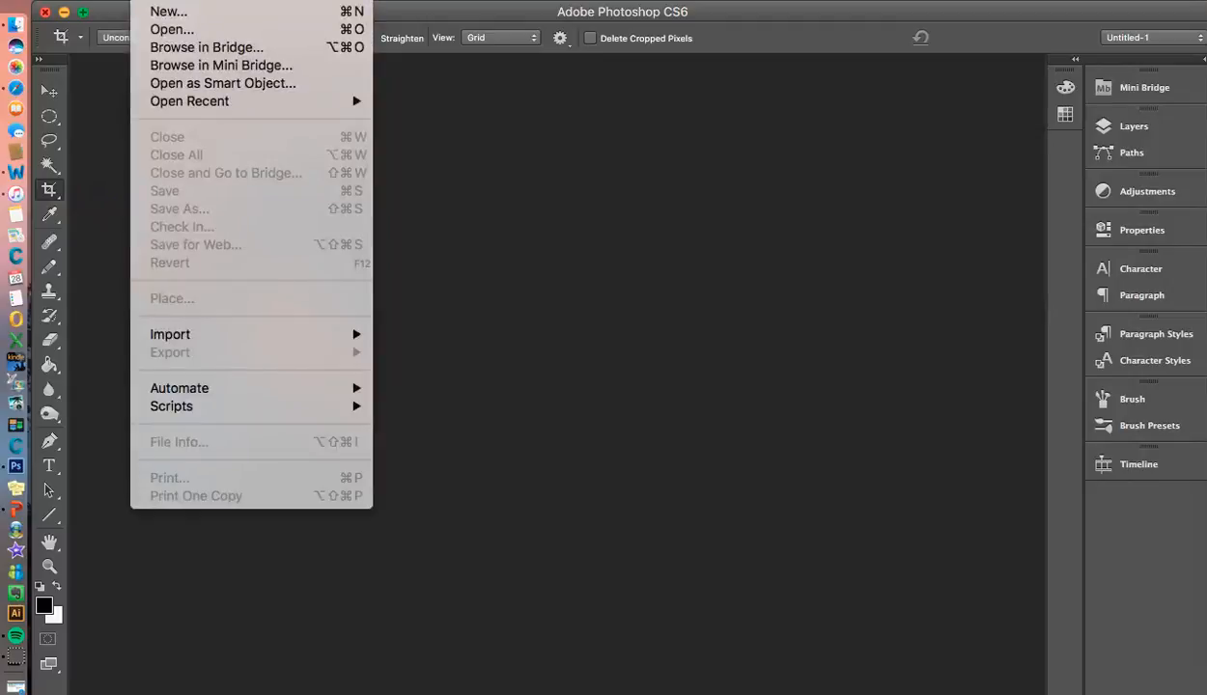
{"action": "left_click", "coordinate": [150, 30]}
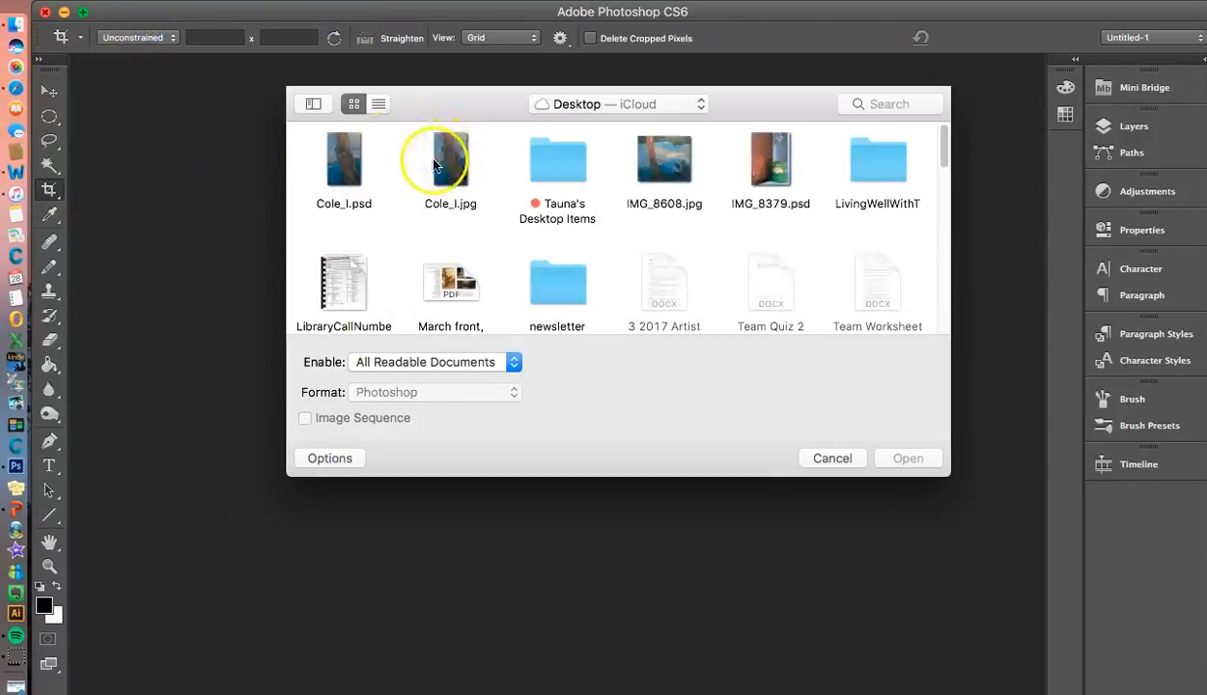
{"action": "left_click", "coordinate": [463, 160]}
{"action": "double_click", "coordinate": [463, 160]}
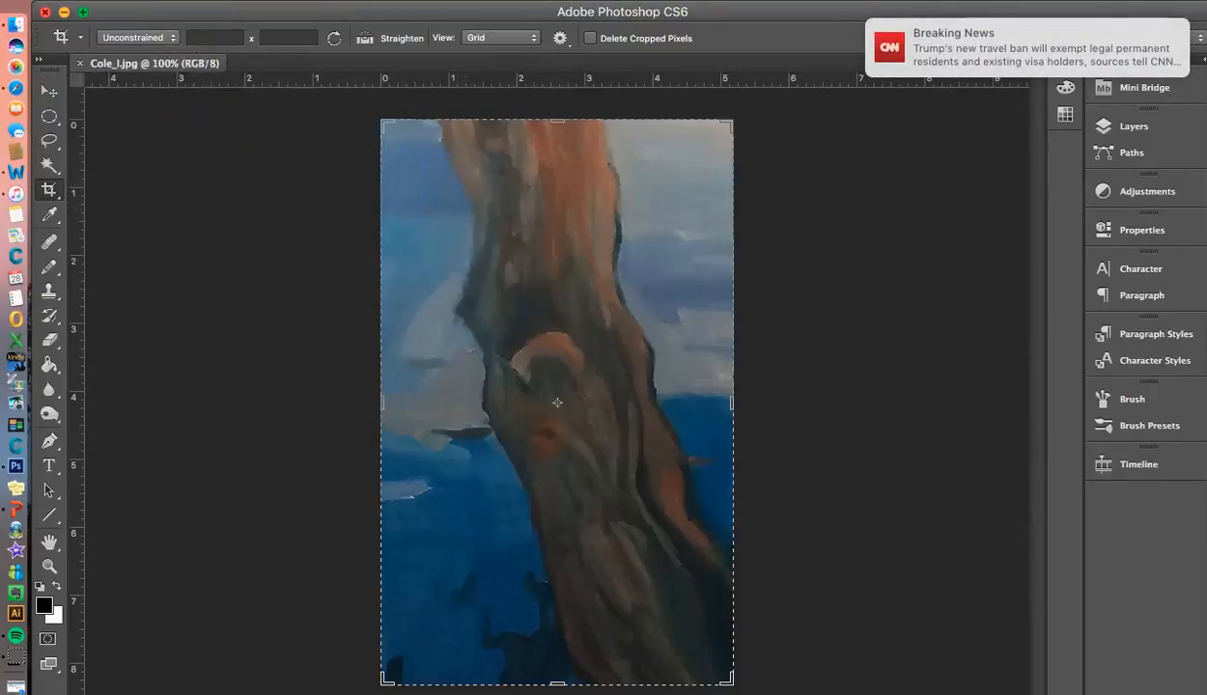
Save the image under its existing file name as a quality 10 baseline JPEG in a new Desktop folder named "Photo Alphabet Images".
{"action": "left_click", "coordinate": [154, 2]}
{"action": "mouse_move", "coordinate": [162, 102]}
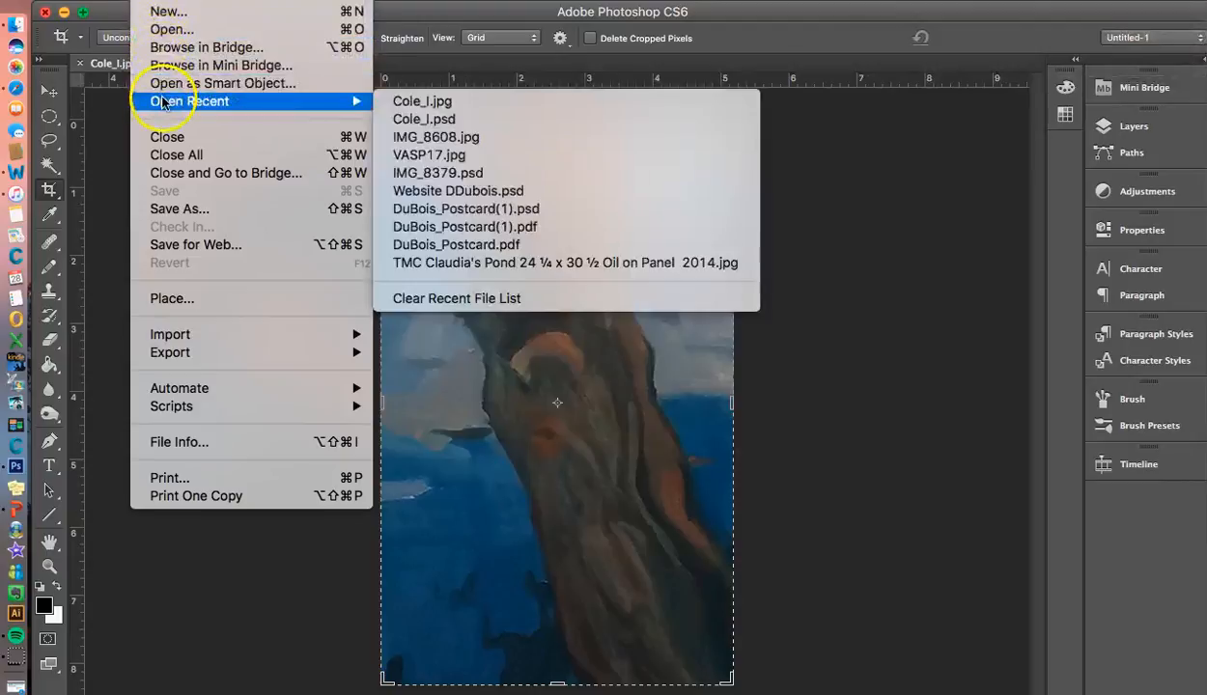
{"action": "left_click", "coordinate": [161, 208]}
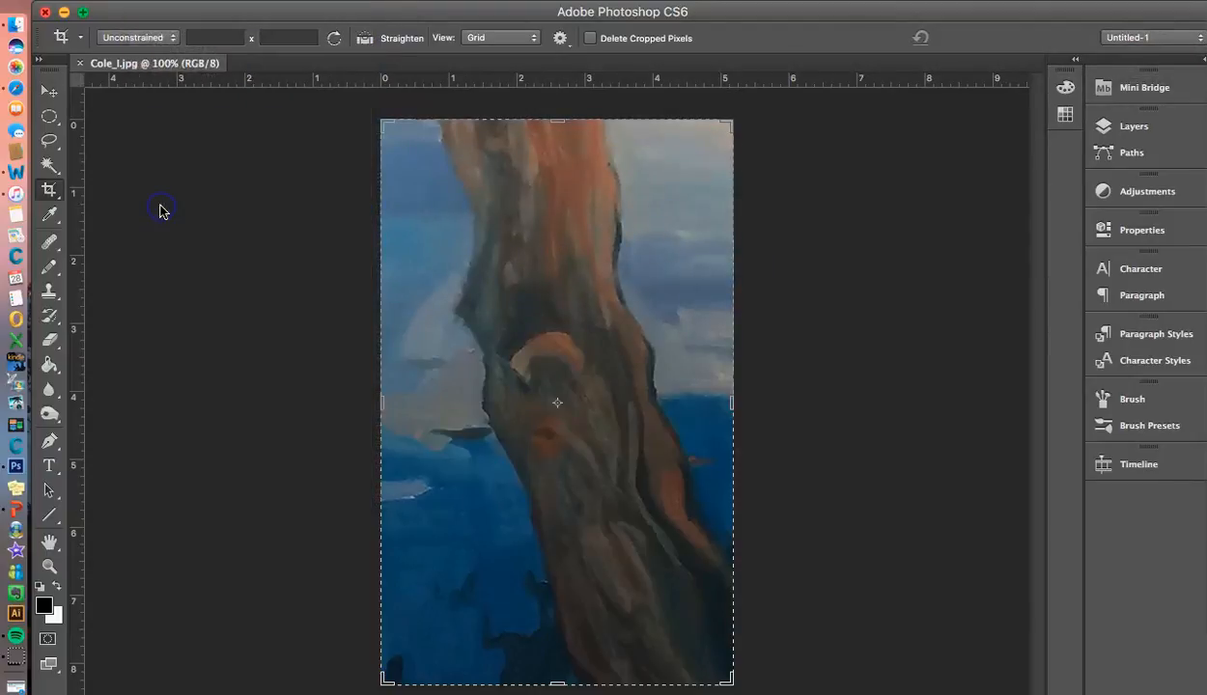
{"action": "key", "text": "super+shift+d"}
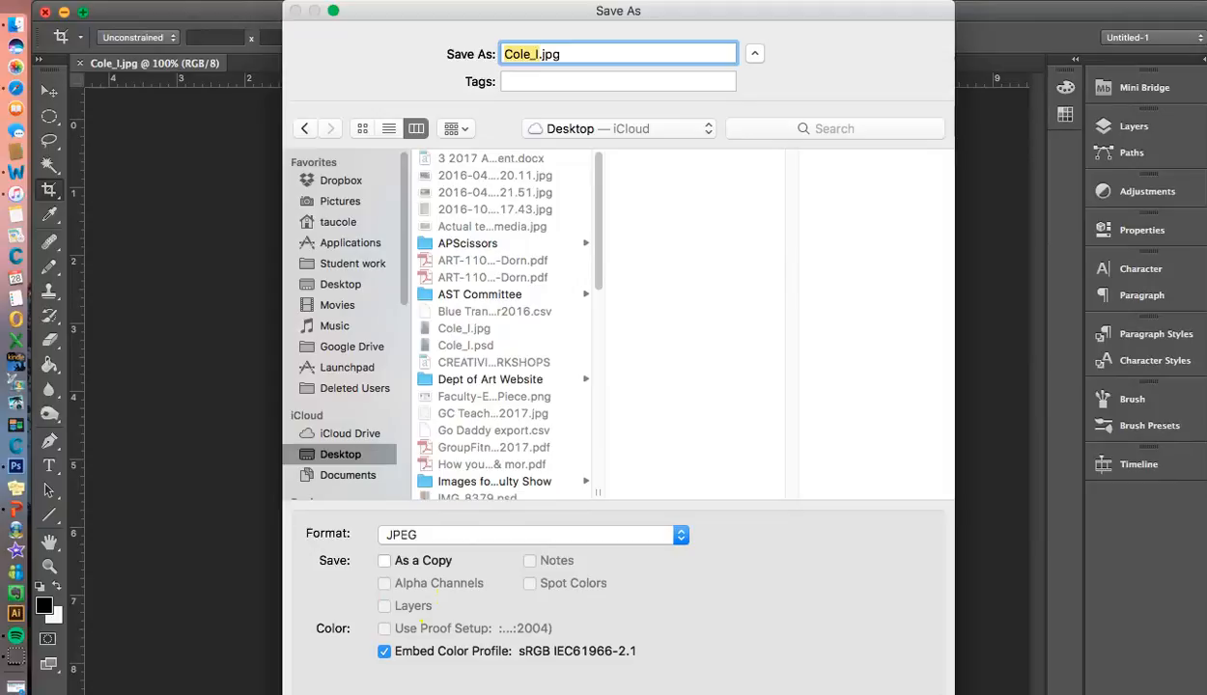
{"action": "key", "text": "super+shift+n"}
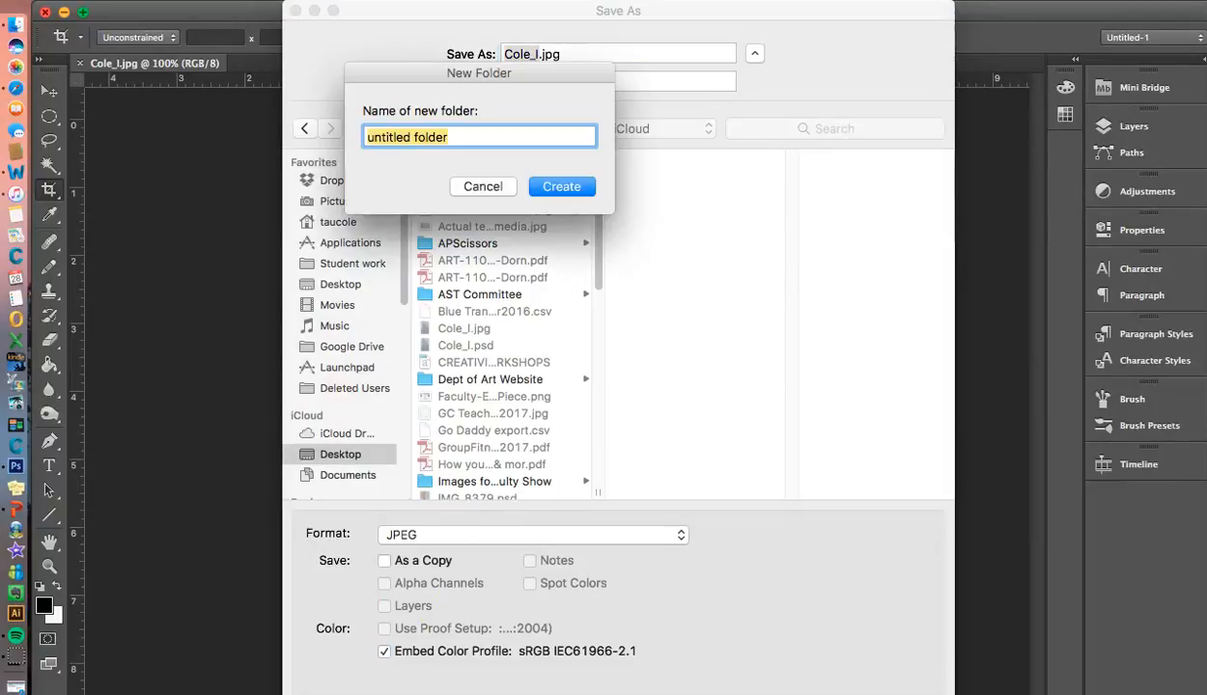
{"action": "type", "text": "Photo"}
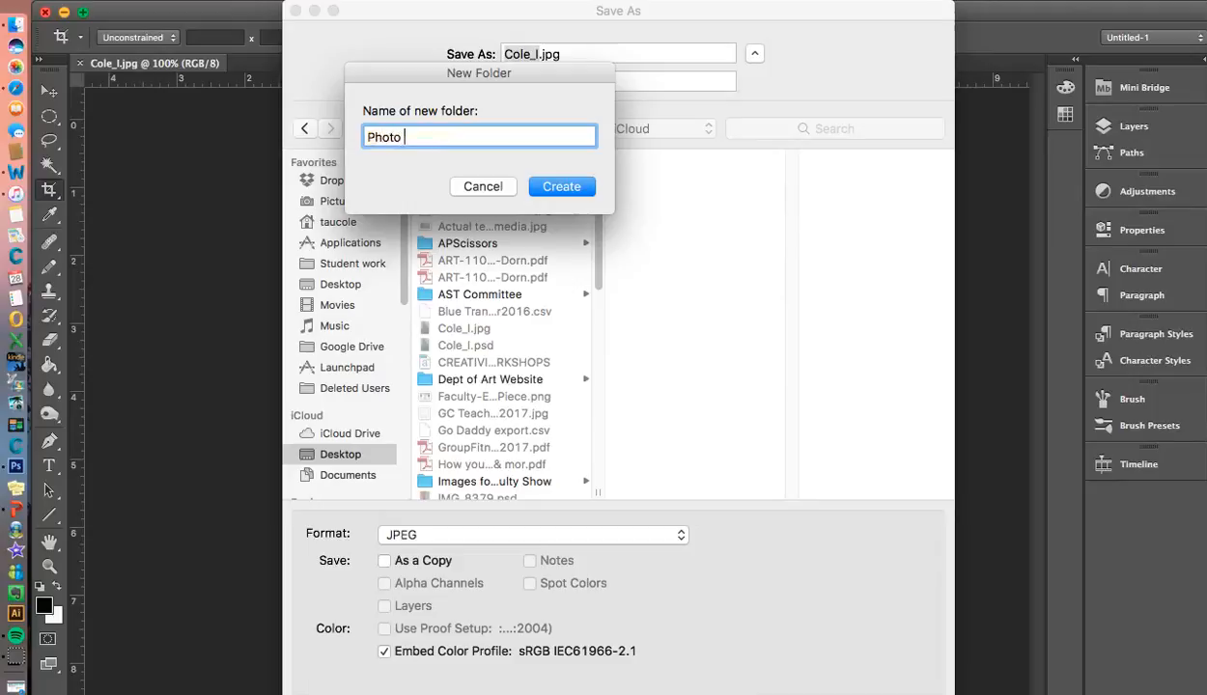
{"action": "type", "text": " Alphabet Images"}
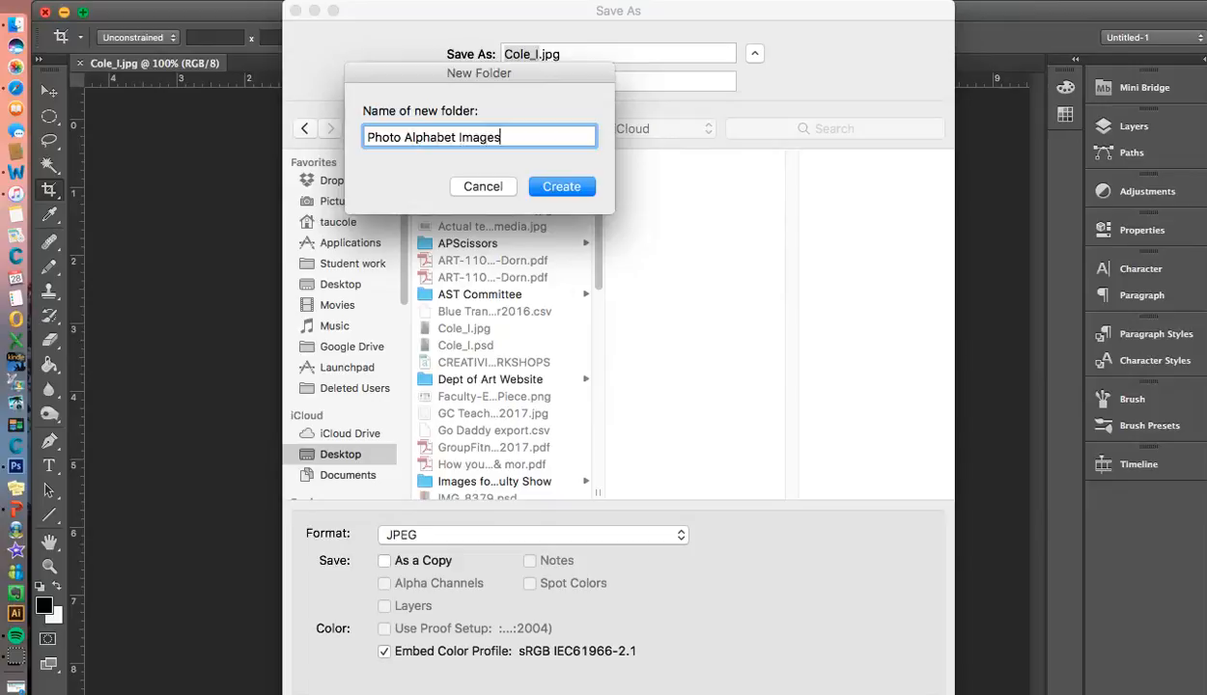
{"action": "left_click", "coordinate": [574, 190]}
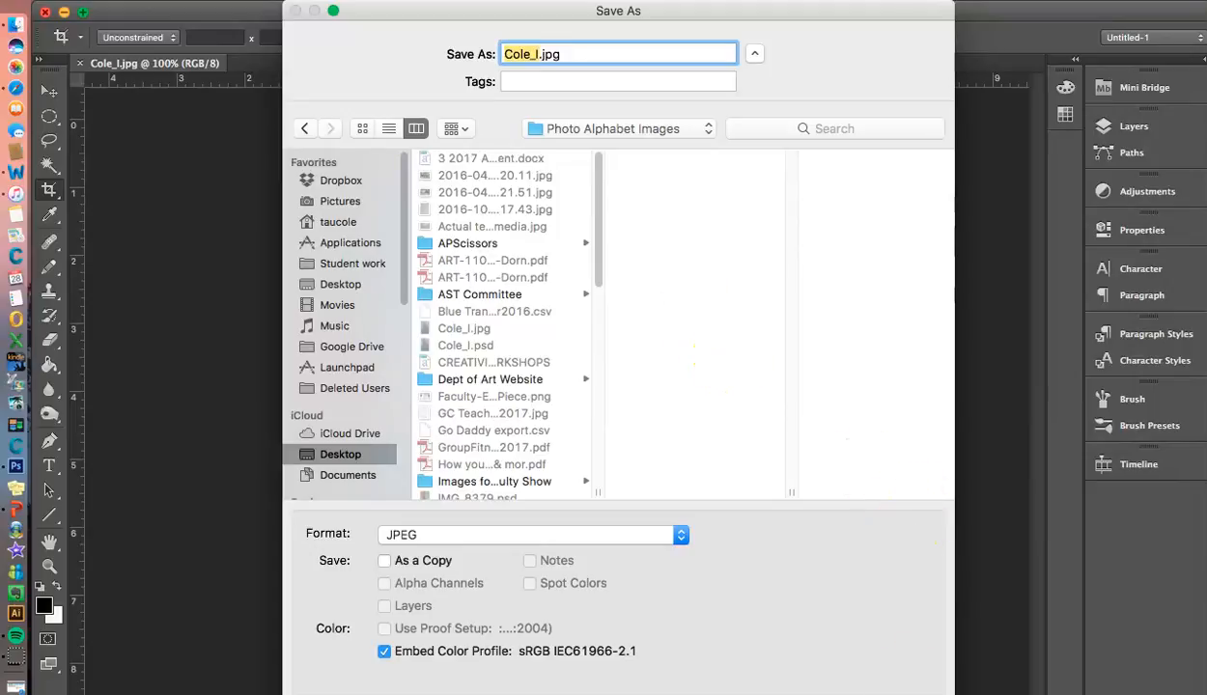
{"action": "key", "text": "Return"}
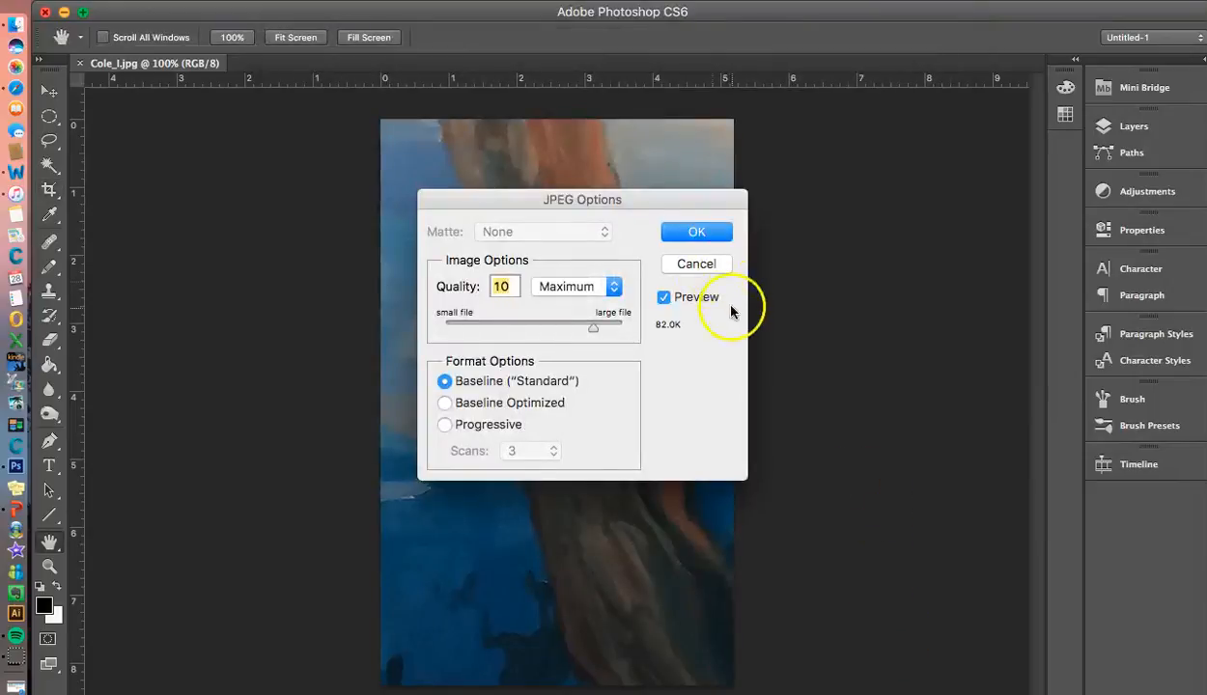
{"action": "left_click", "coordinate": [700, 237]}
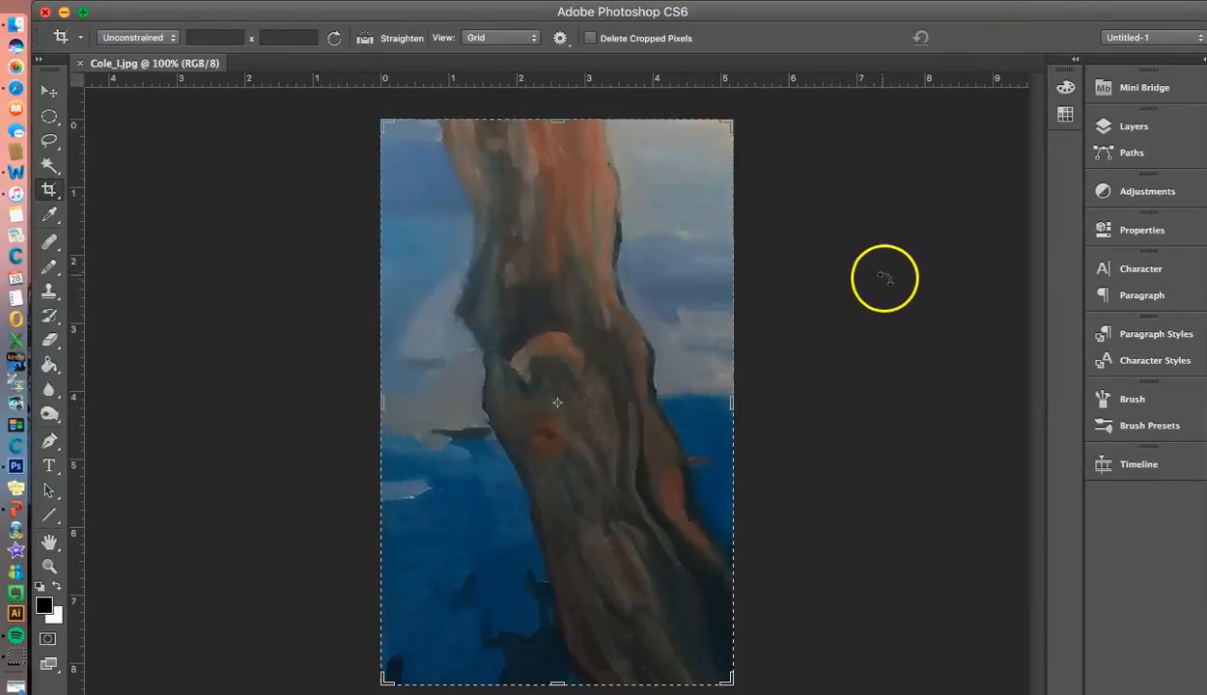